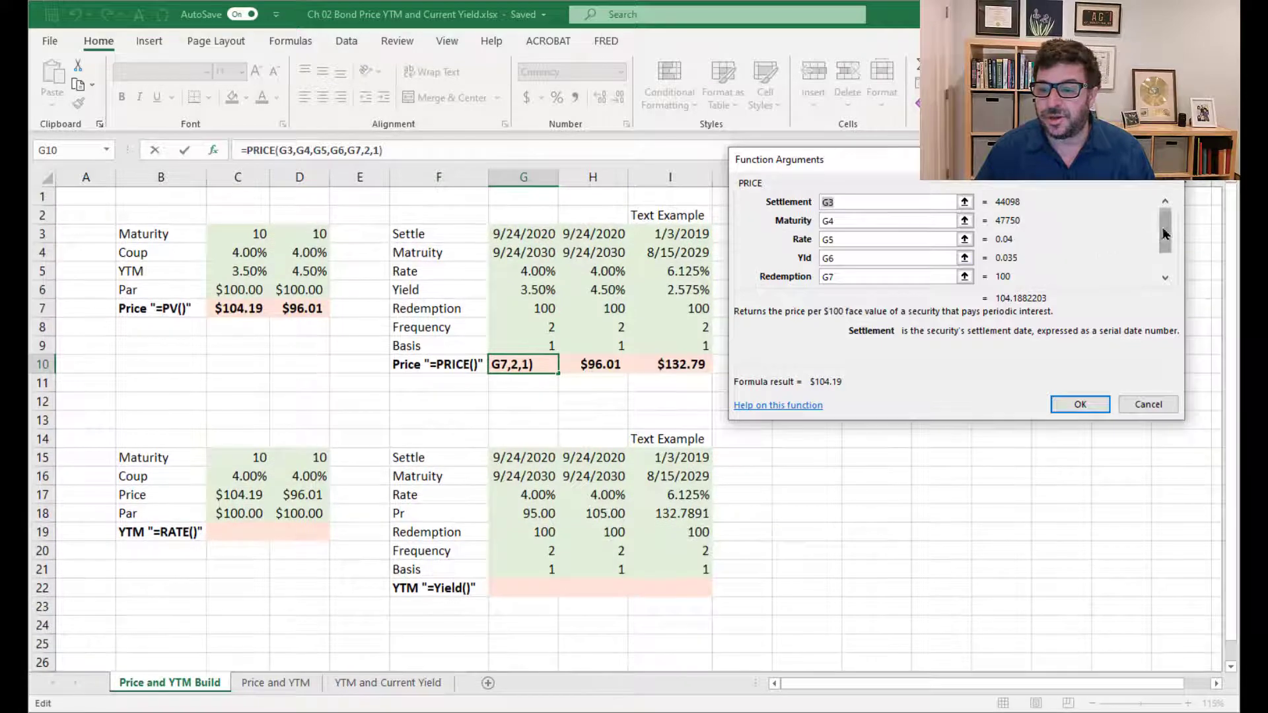
Link the Frequency and Basis arguments of the PRICE formula in G10 to cells G8 and G9
left_click(1165, 268)
left_click(839, 261)
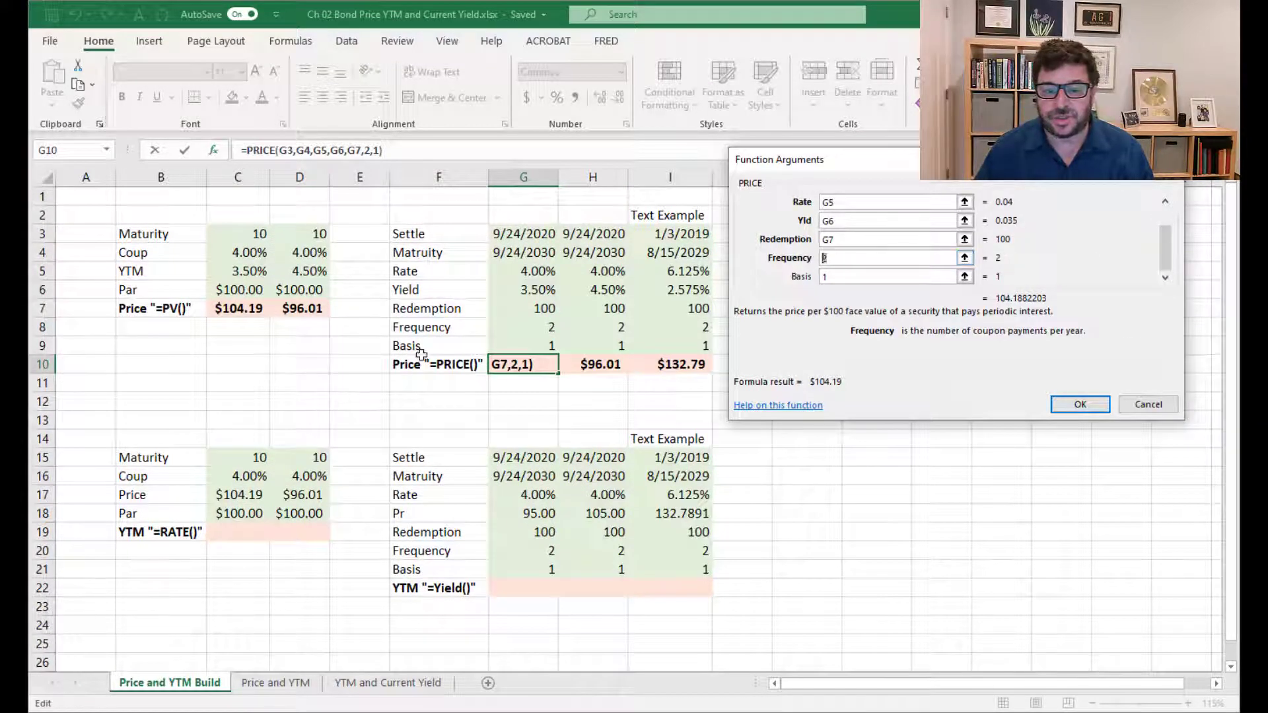
left_click(519, 333)
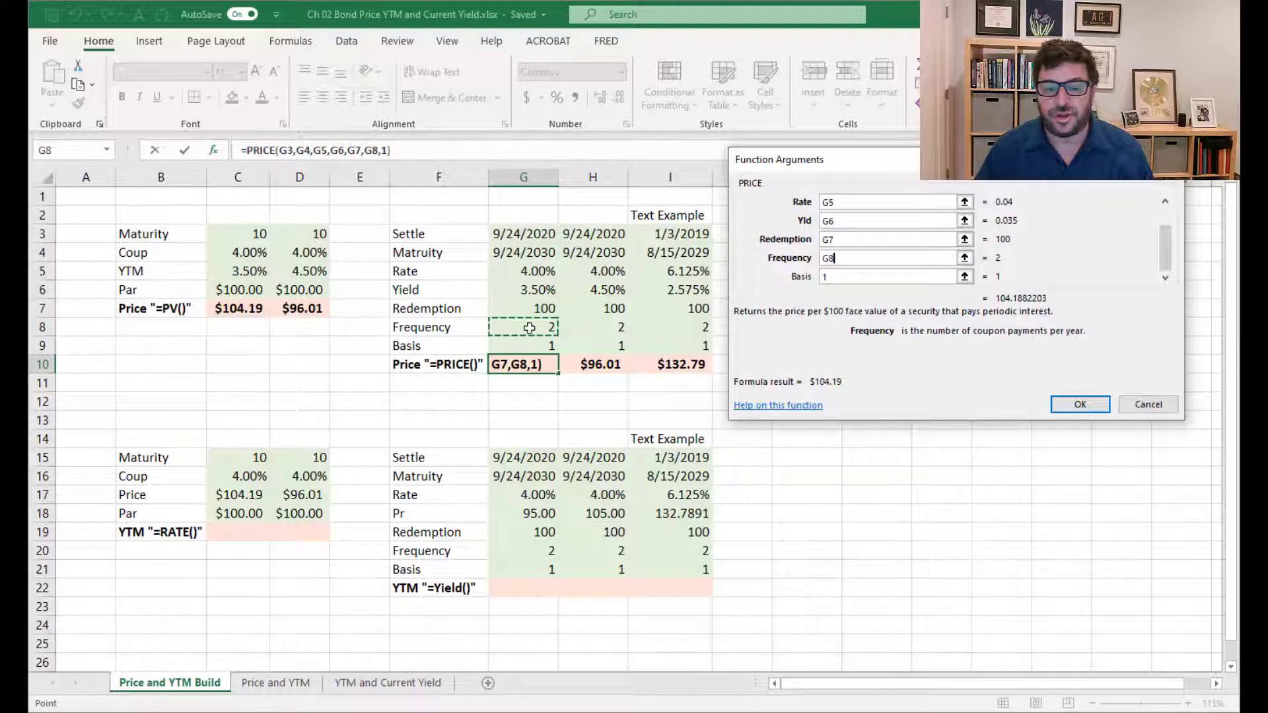
left_click(820, 277)
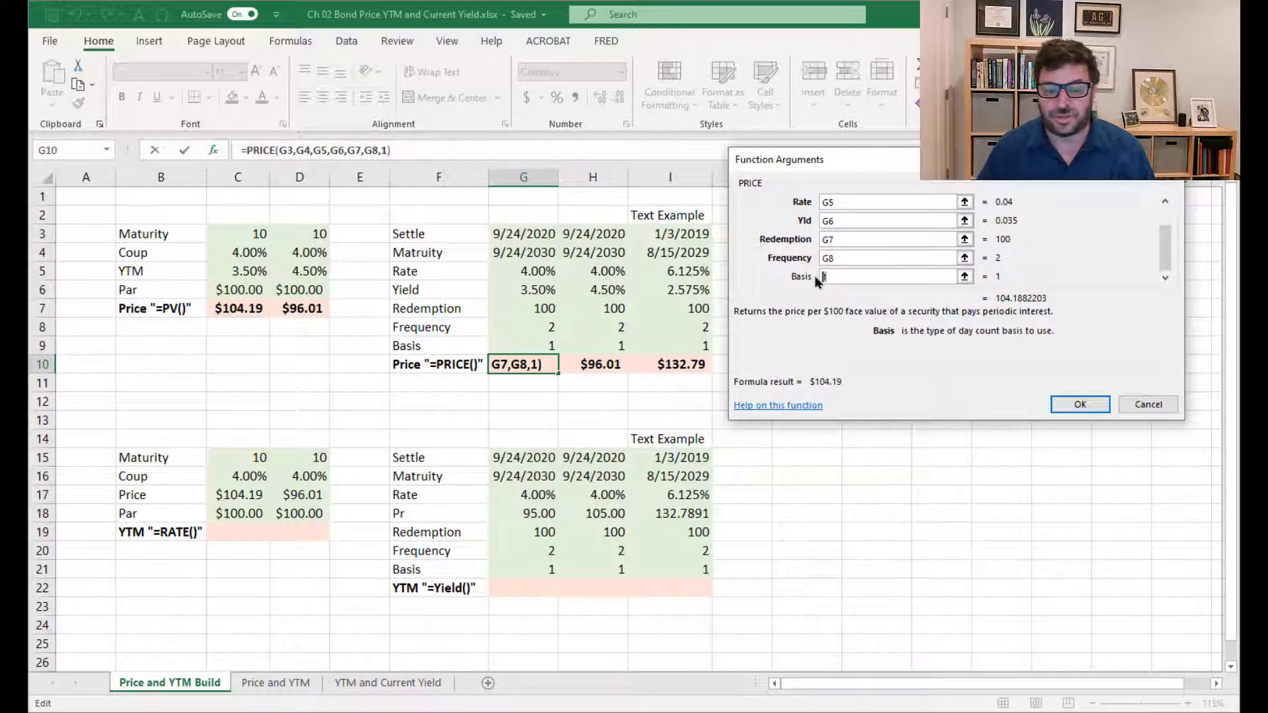
left_click(520, 343)
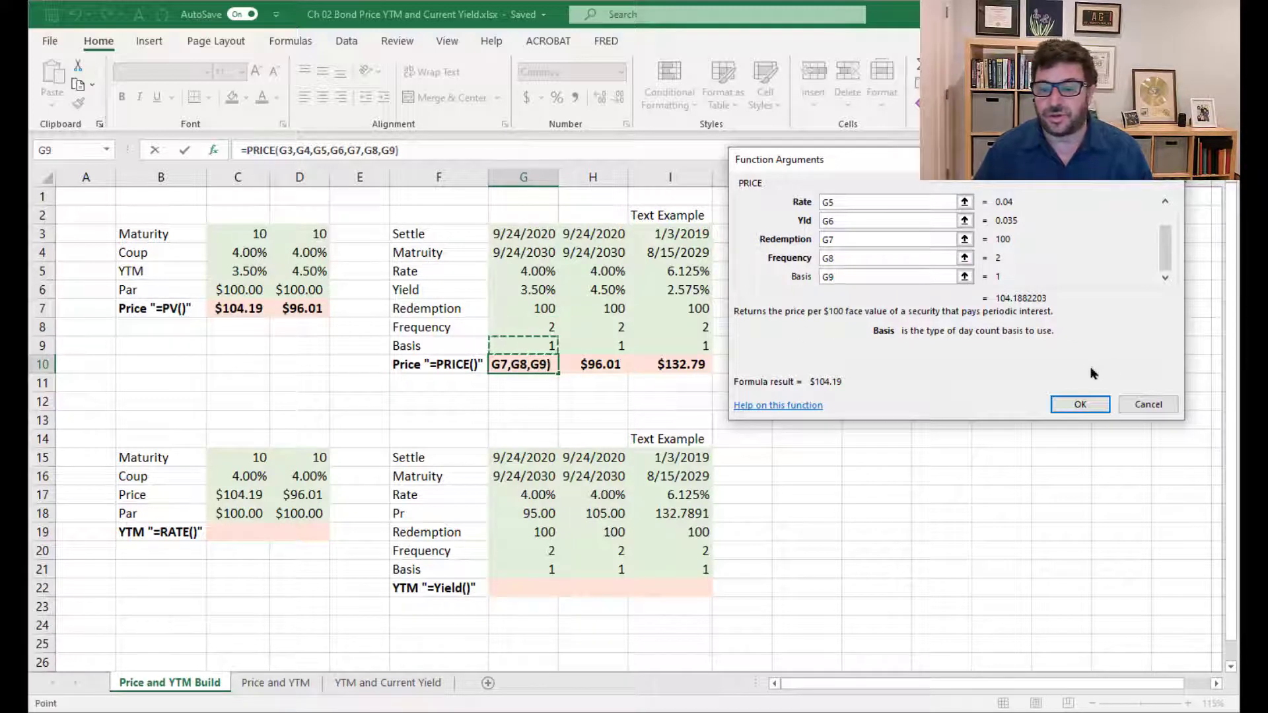
left_click(1093, 404)
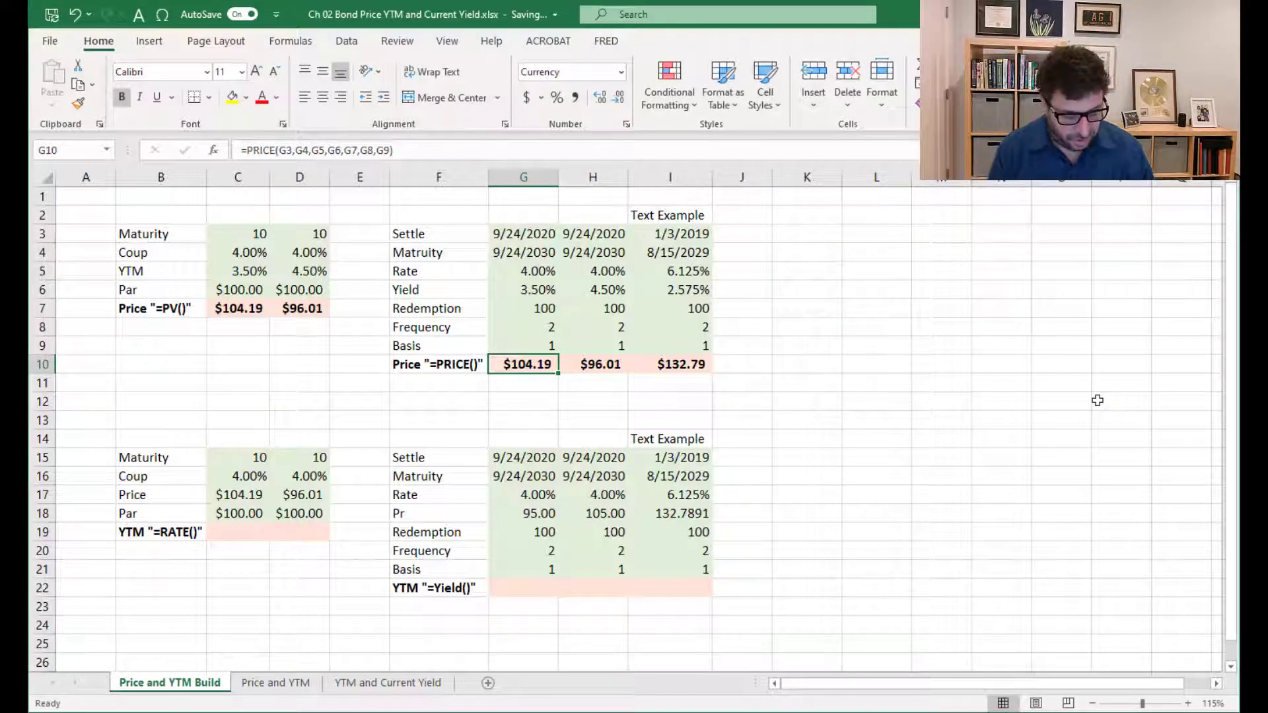
Copy the PRICE formula from G10 across row 10 through the text example column, I10
key("ctrl+c")
key("Right")
key("Right")
key("ctrl+v")
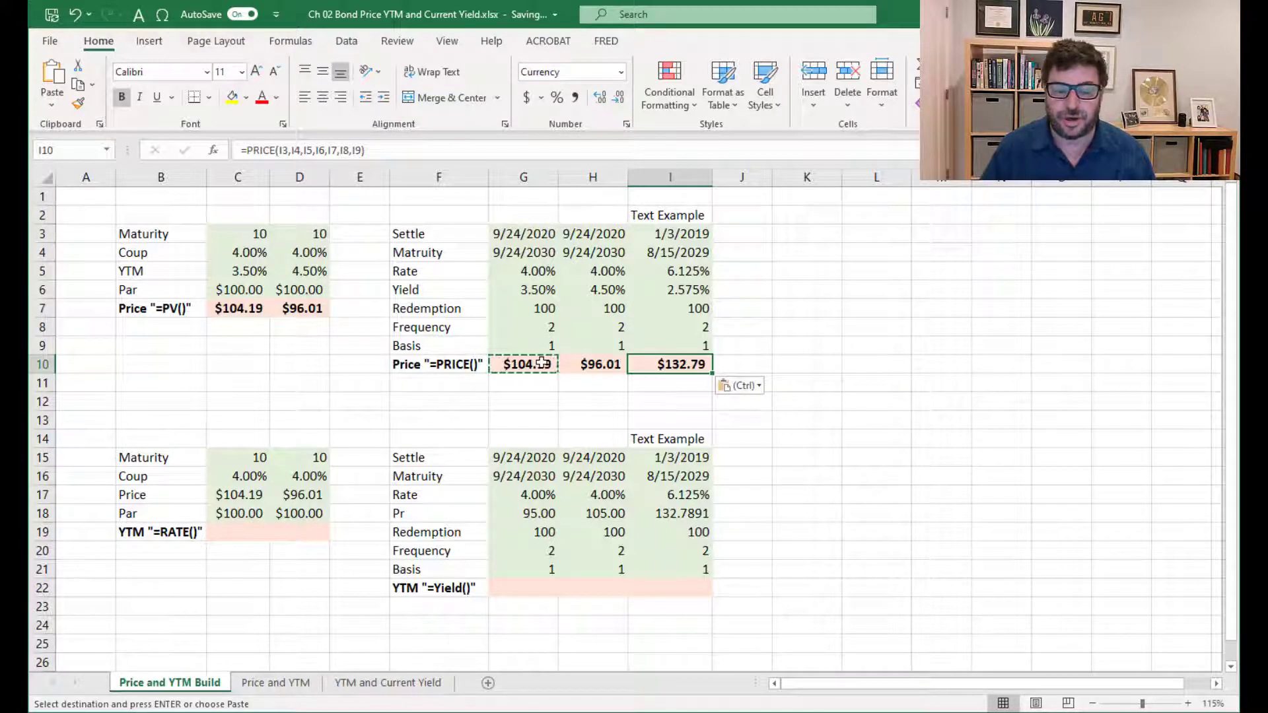
left_click_drag(550, 333, 678, 347)
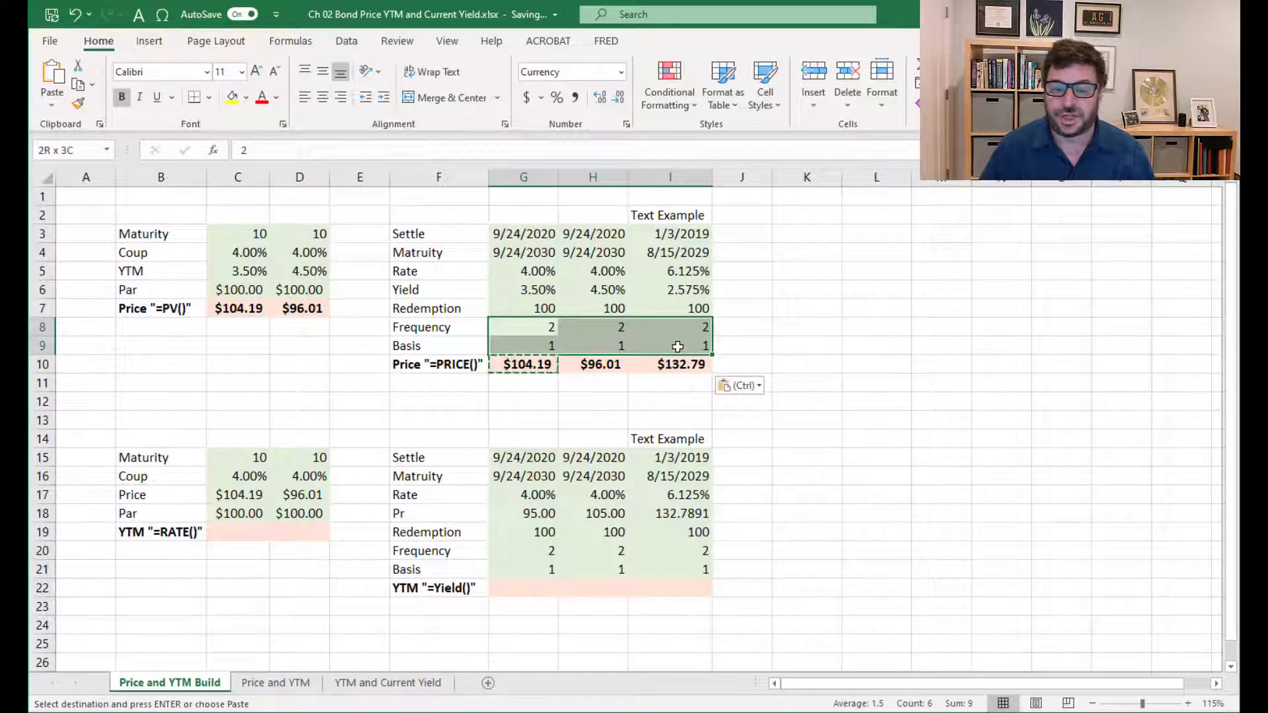
left_click(523, 365)
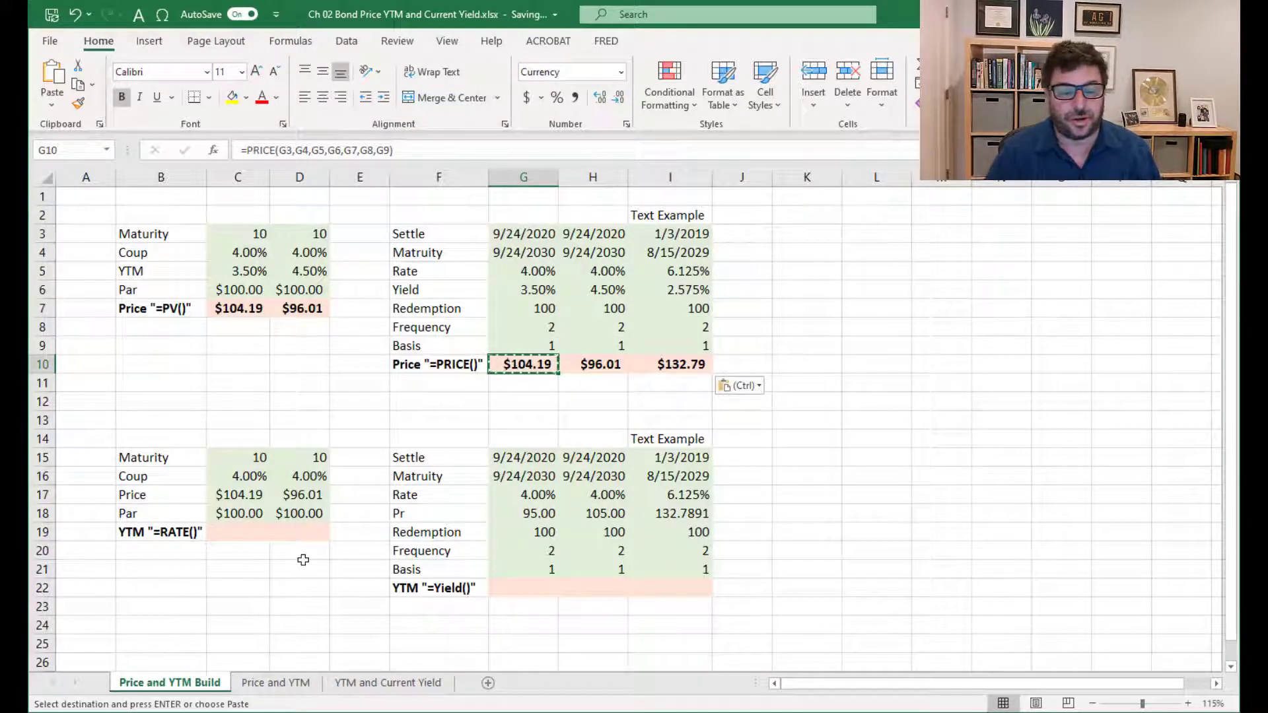
Begin a RATE function in C19 and set its Nper argument to C15*2
left_click(238, 532)
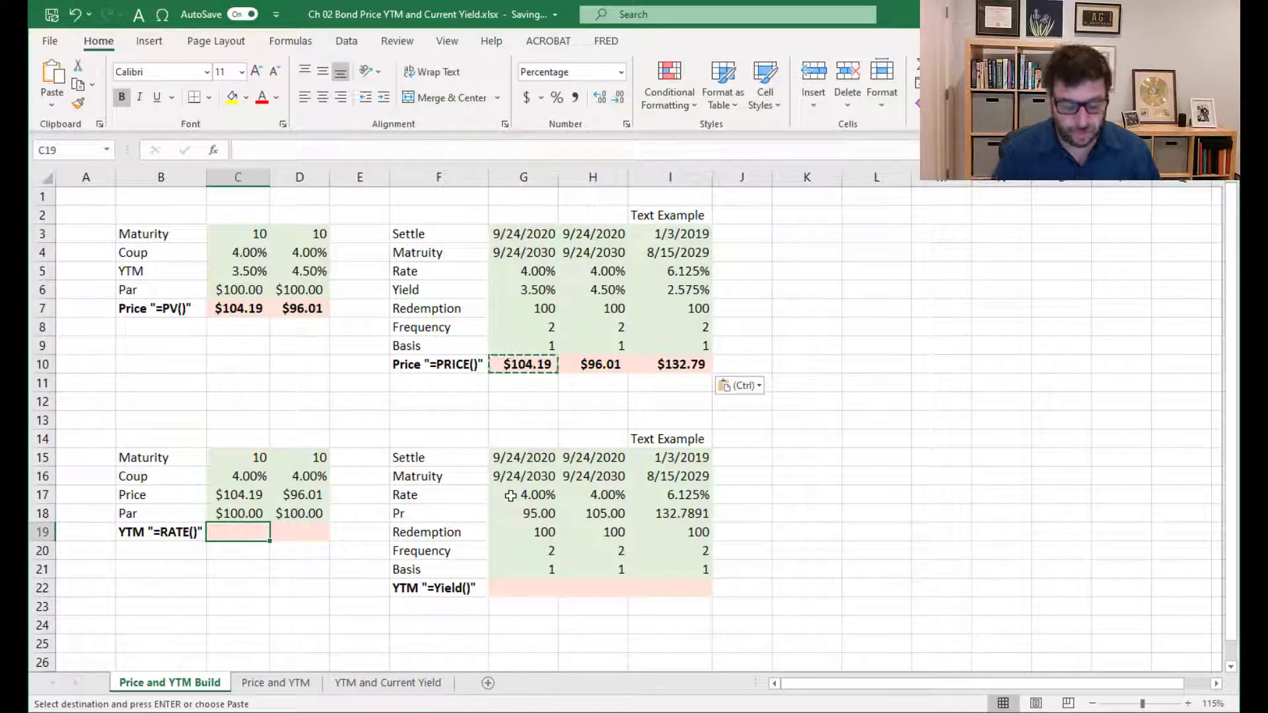
type("=rate")
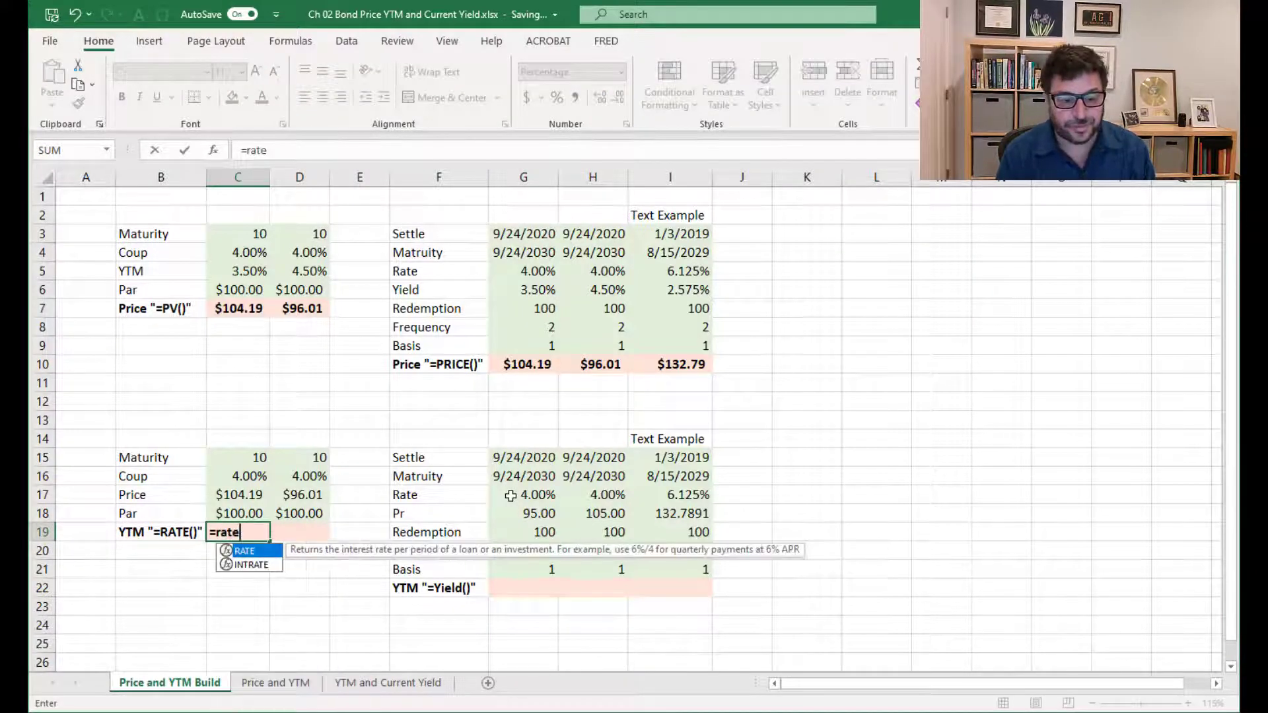
type("(")
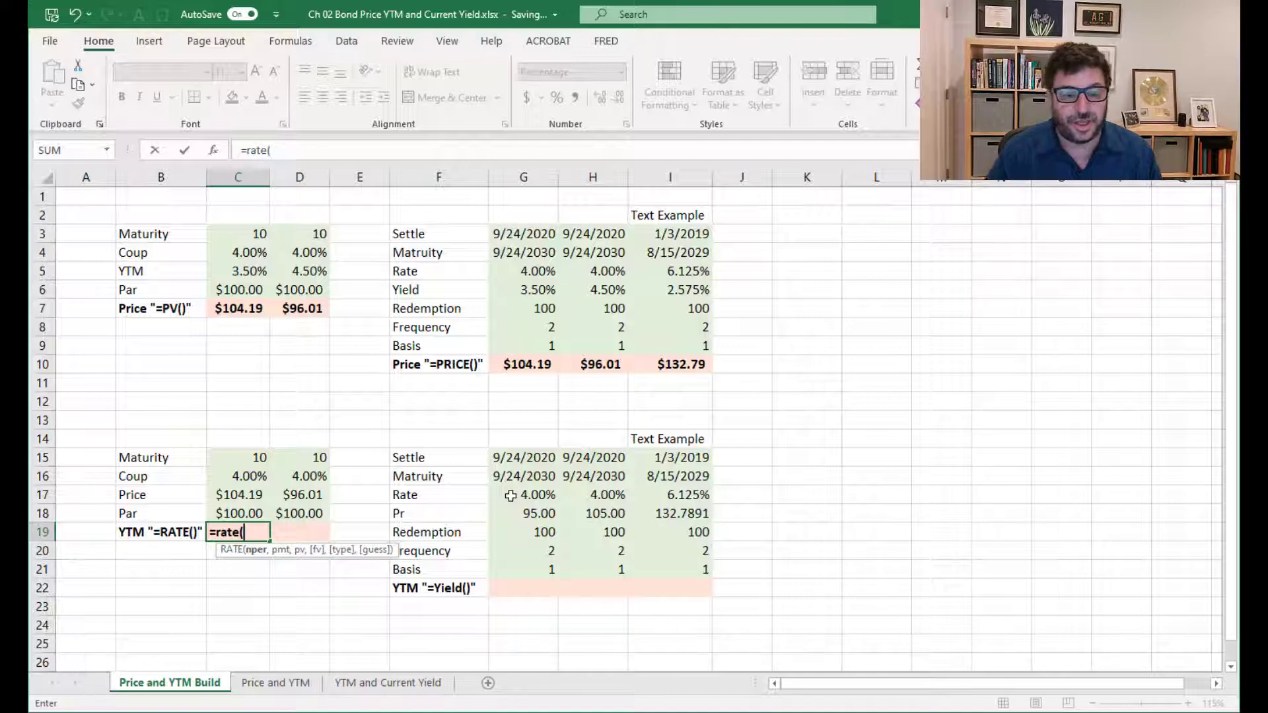
left_click(212, 151)
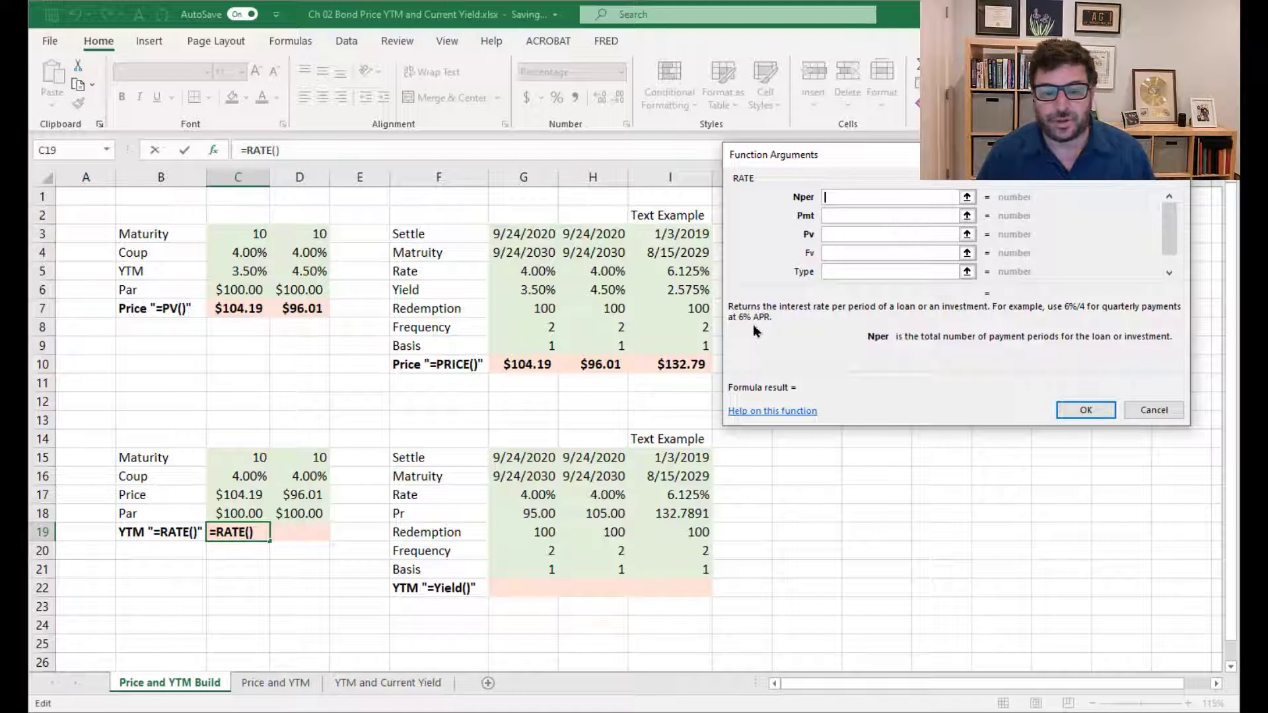
left_click(248, 455)
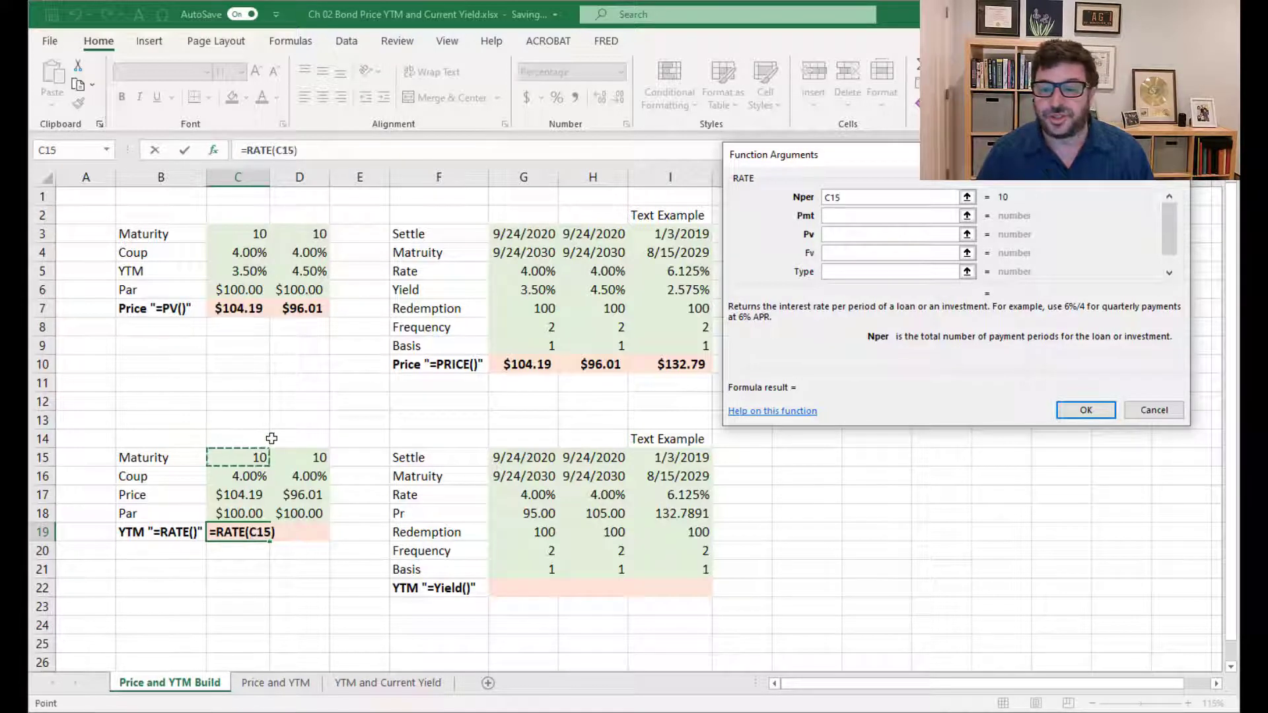
type("*2")
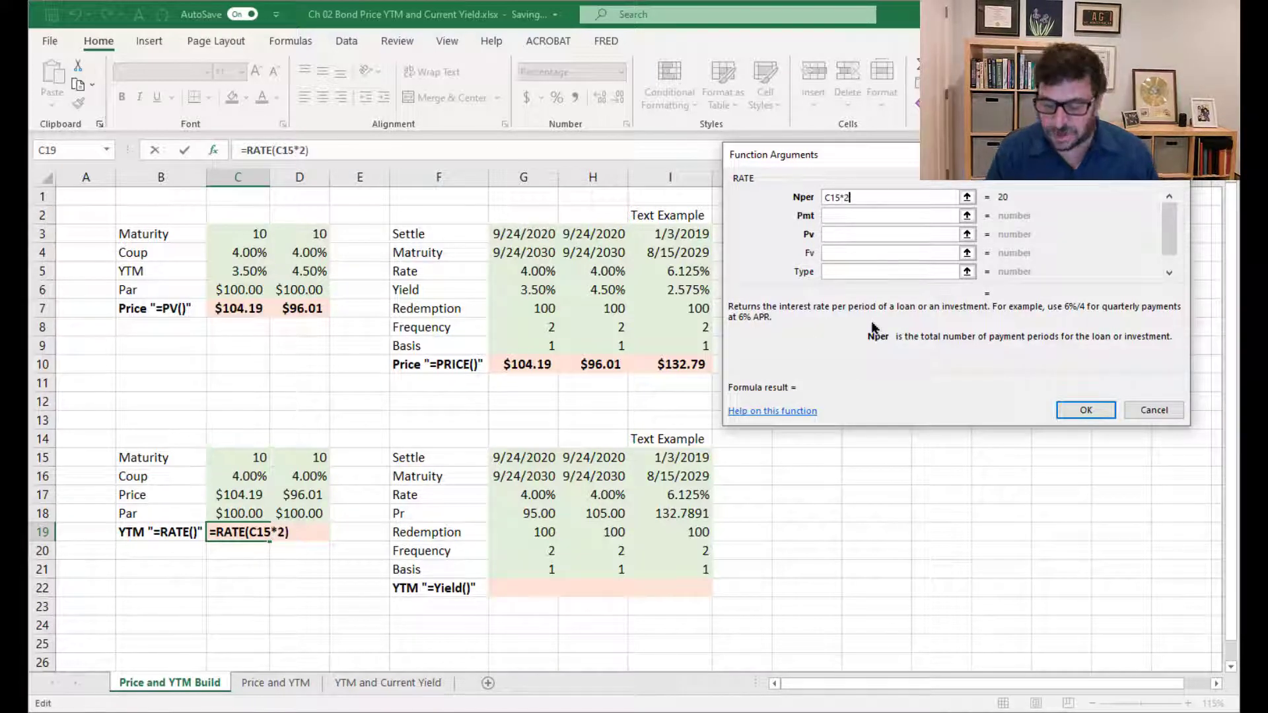
Set the RATE function's Pmt argument to the semiannual coupon, C16/2*C18
left_click(850, 216)
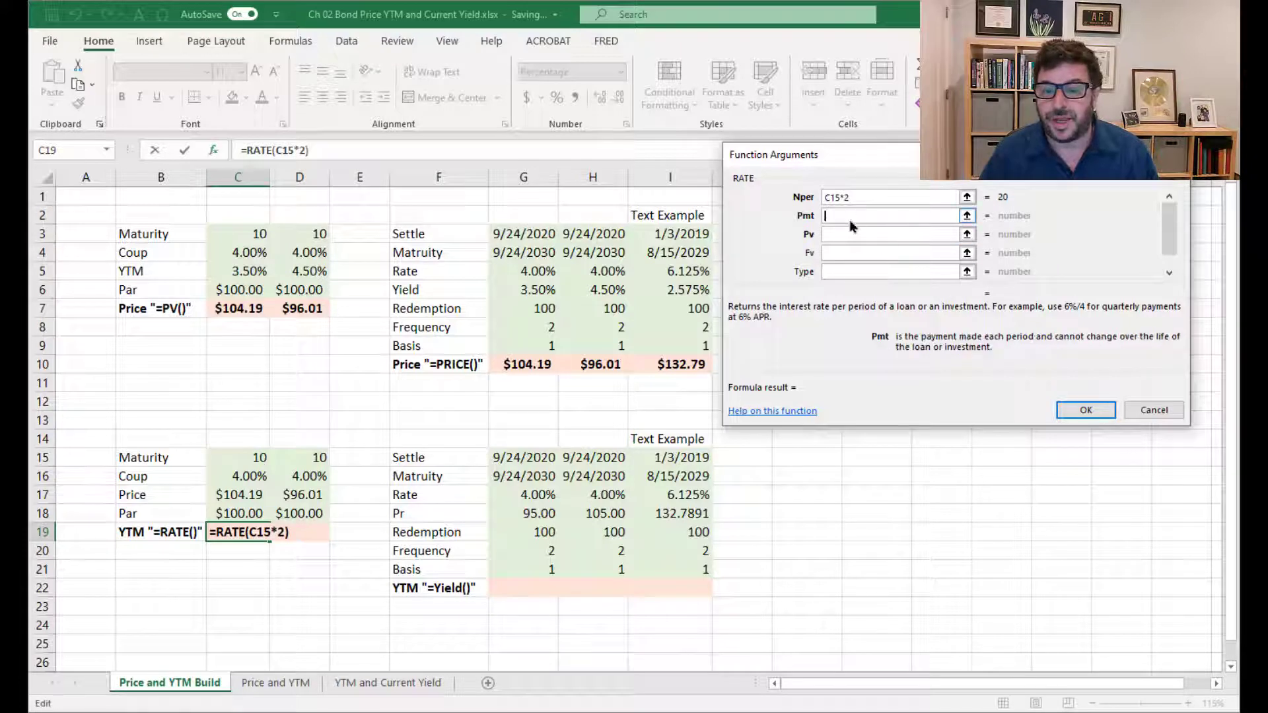
left_click(243, 477)
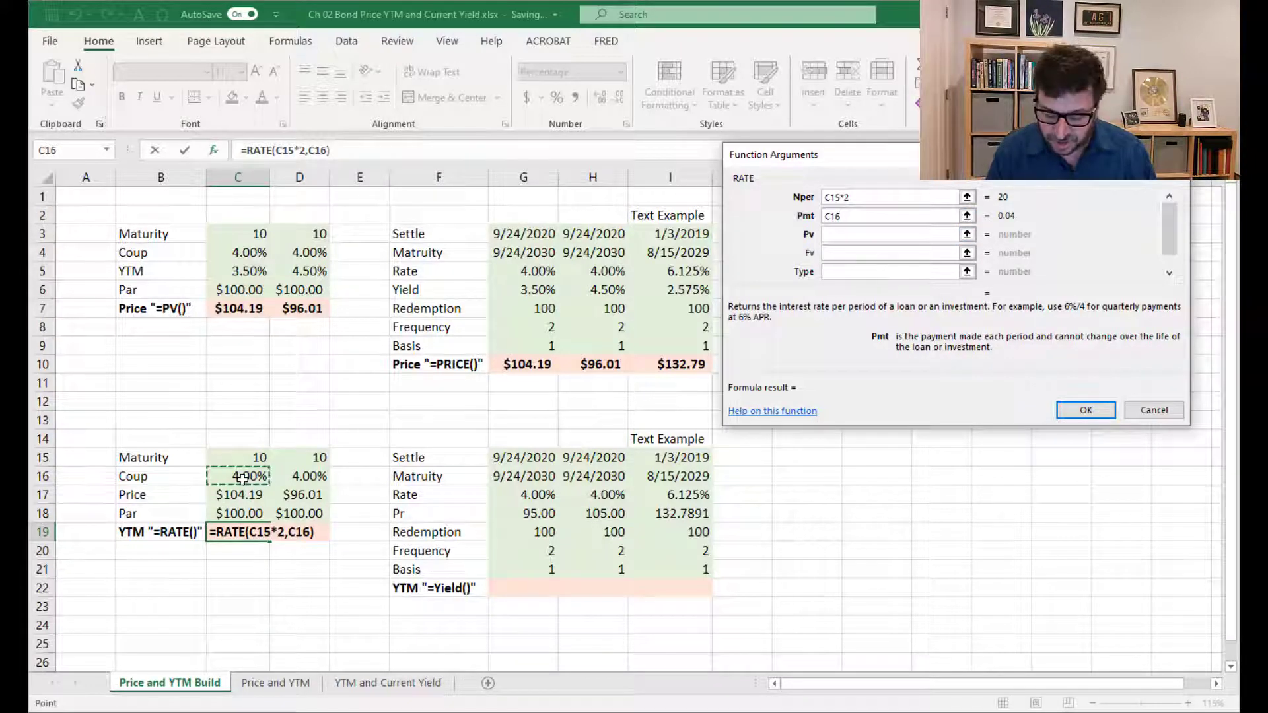
type("/2*")
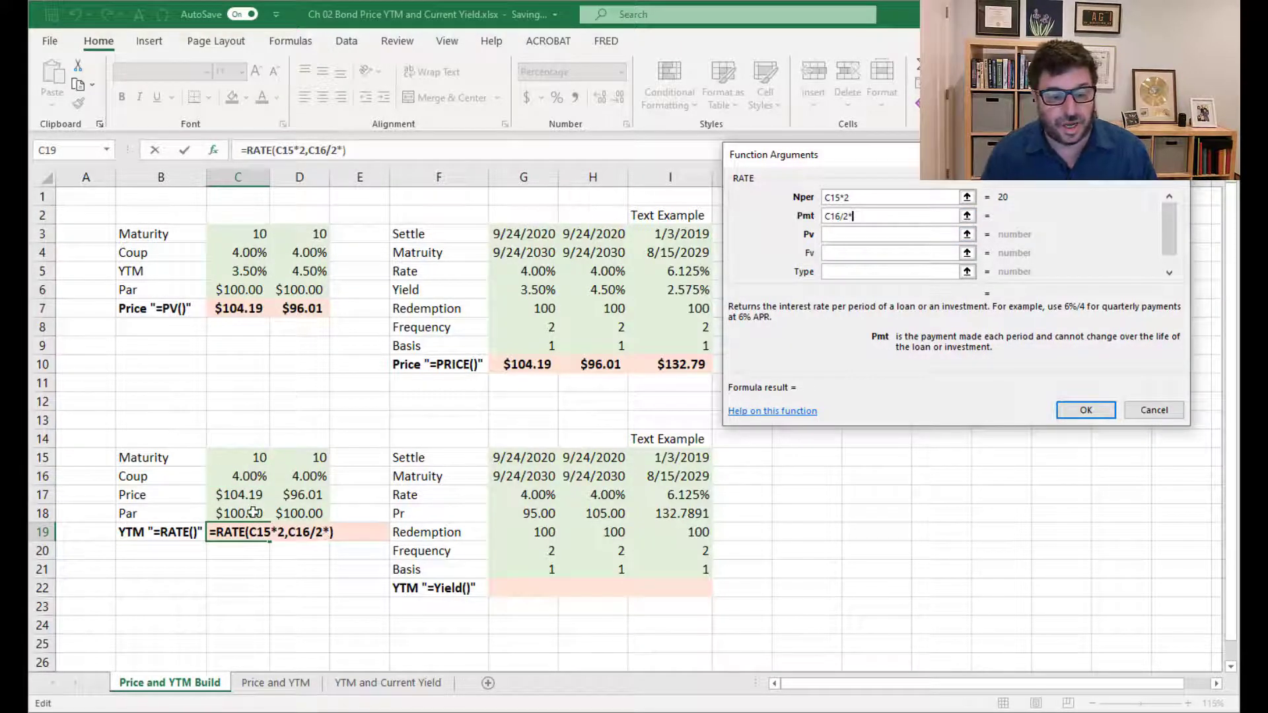
left_click(241, 513)
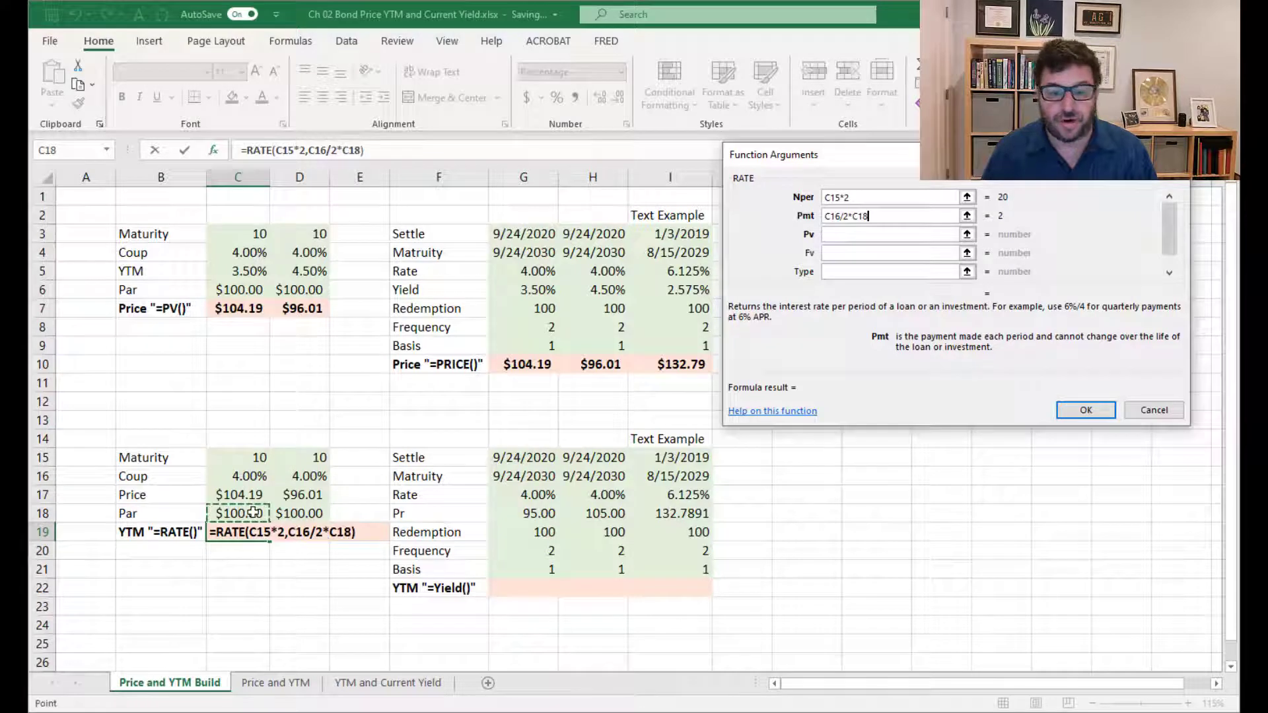
Set the RATE function's Pv to C17 and Fv to C18, leave Type blank, and enter the formula
left_click(840, 234)
left_click(247, 494)
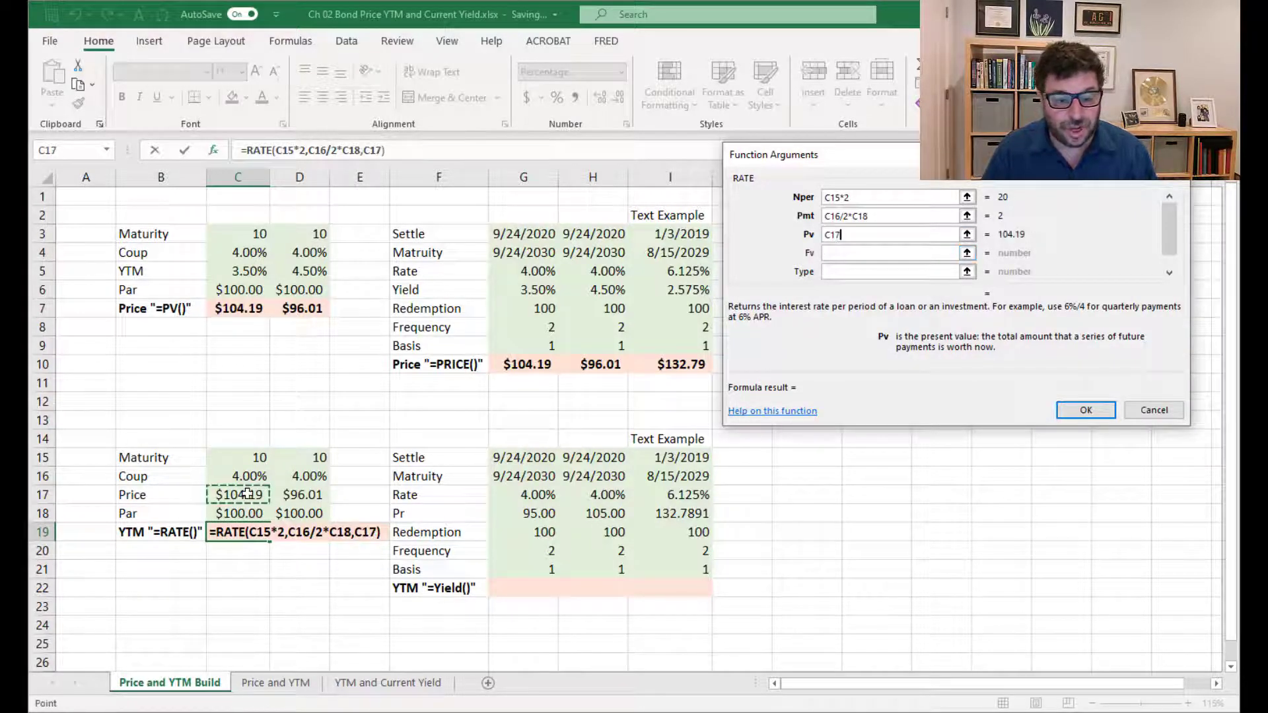
left_click(830, 252)
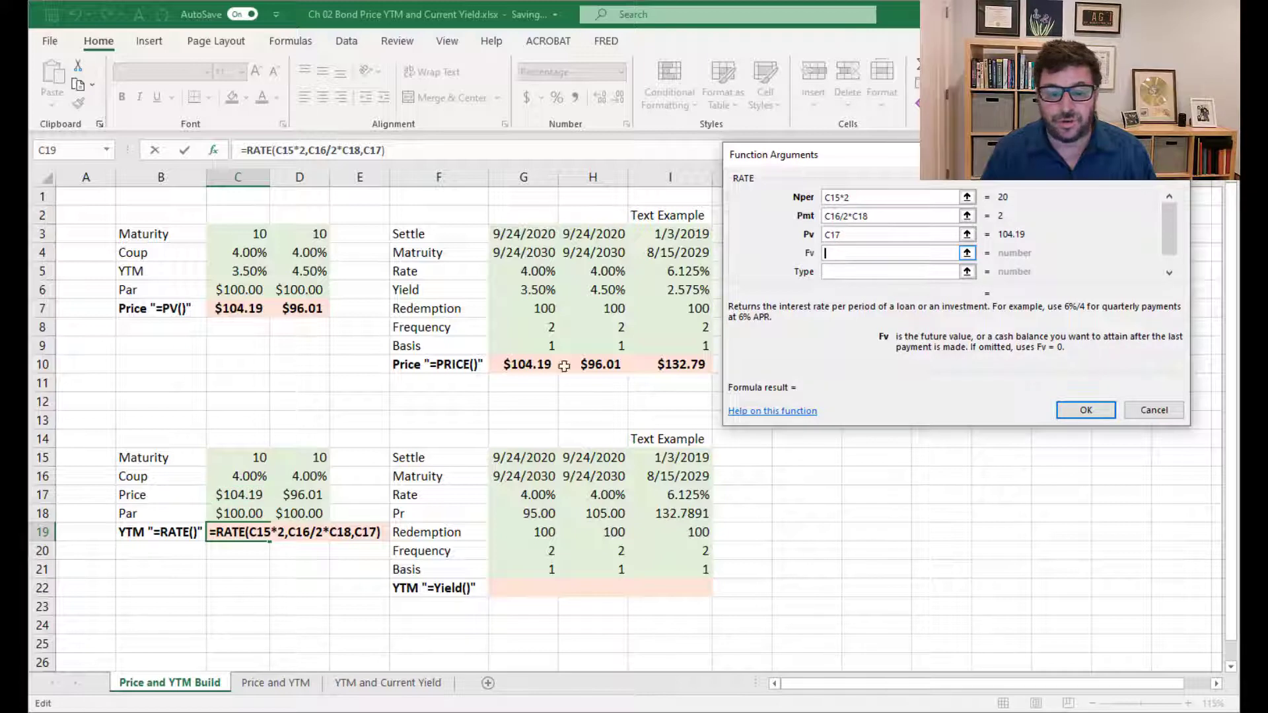
left_click(261, 513)
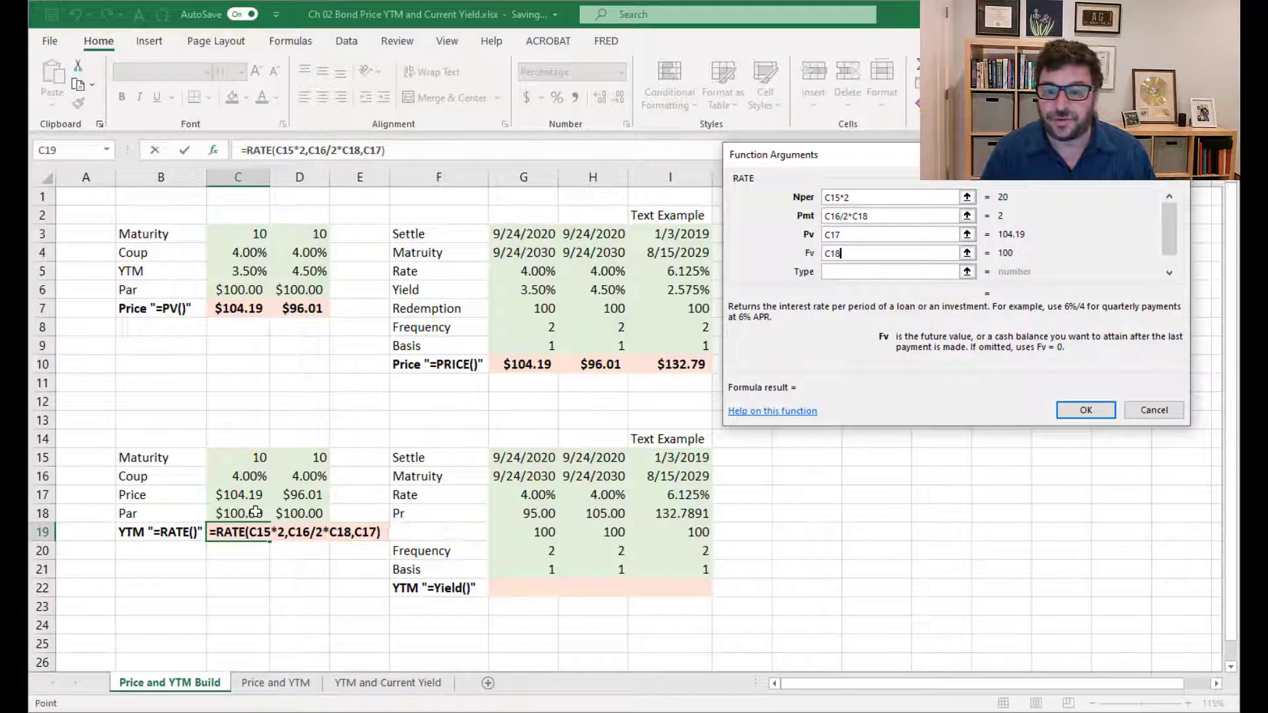
left_click(861, 271)
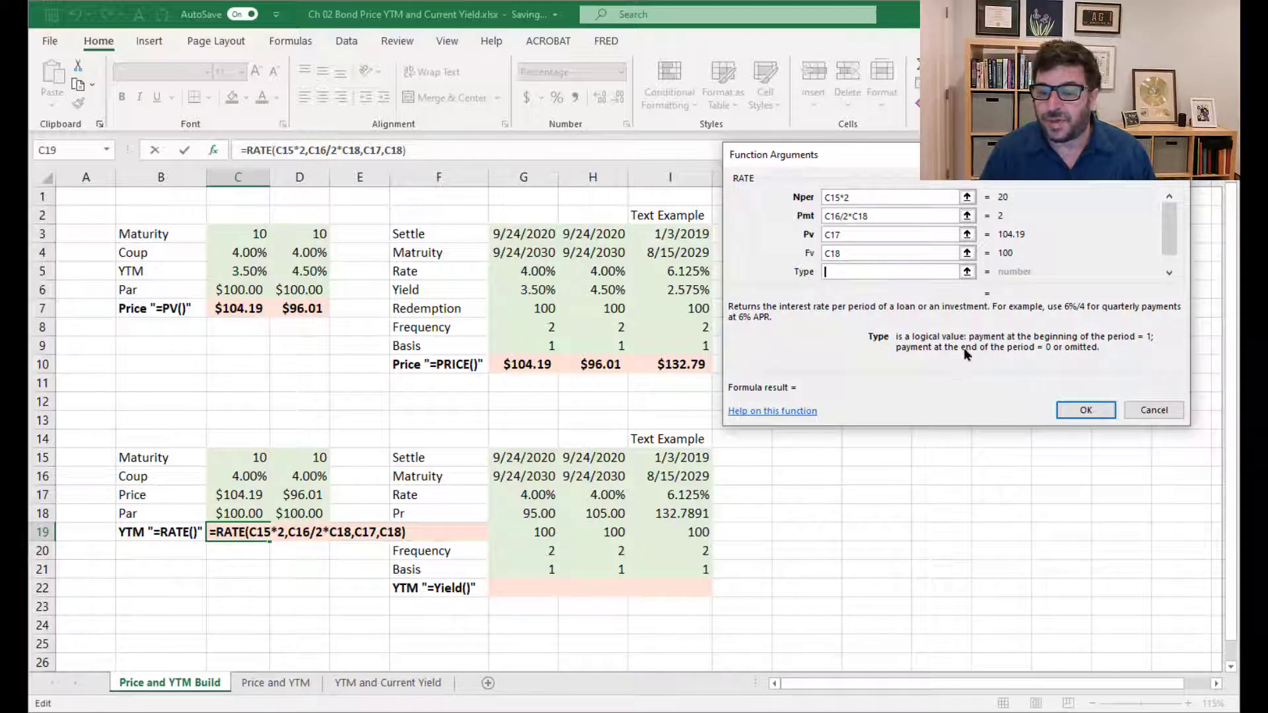
left_click(1083, 409)
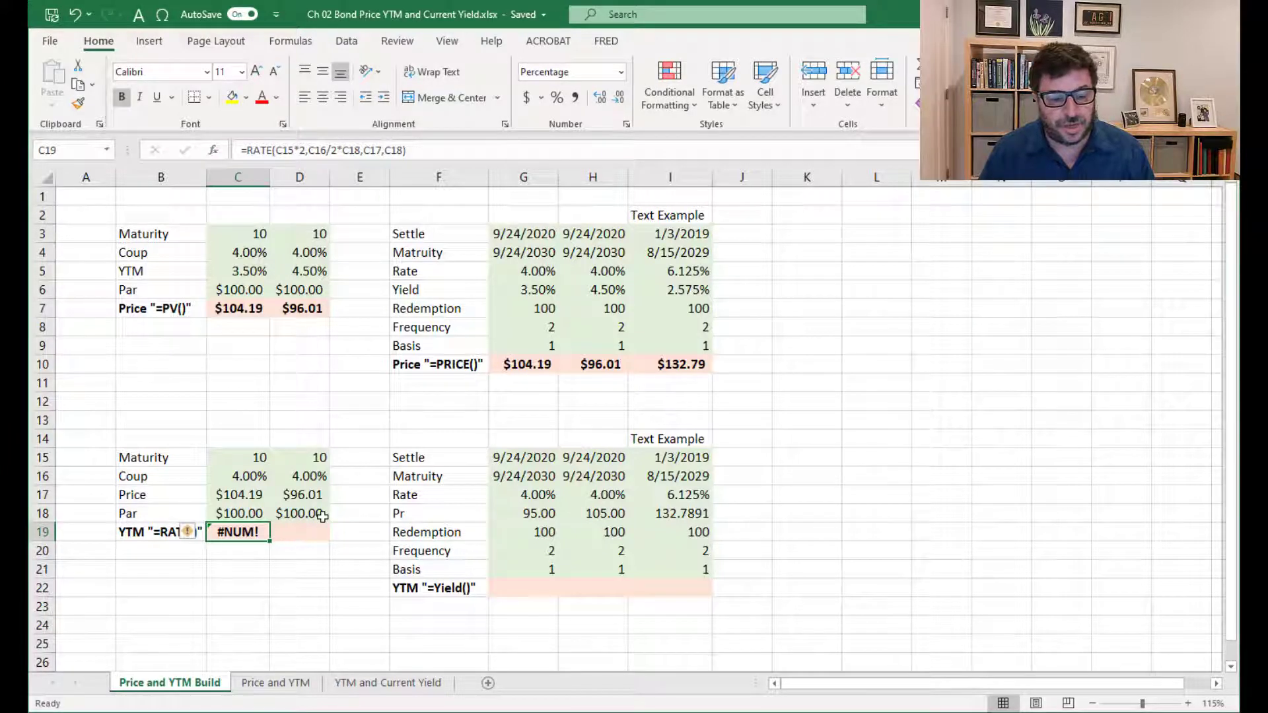
Change the Pv argument of the RATE formula in C19 to the negative price, -C17
left_click(257, 592)
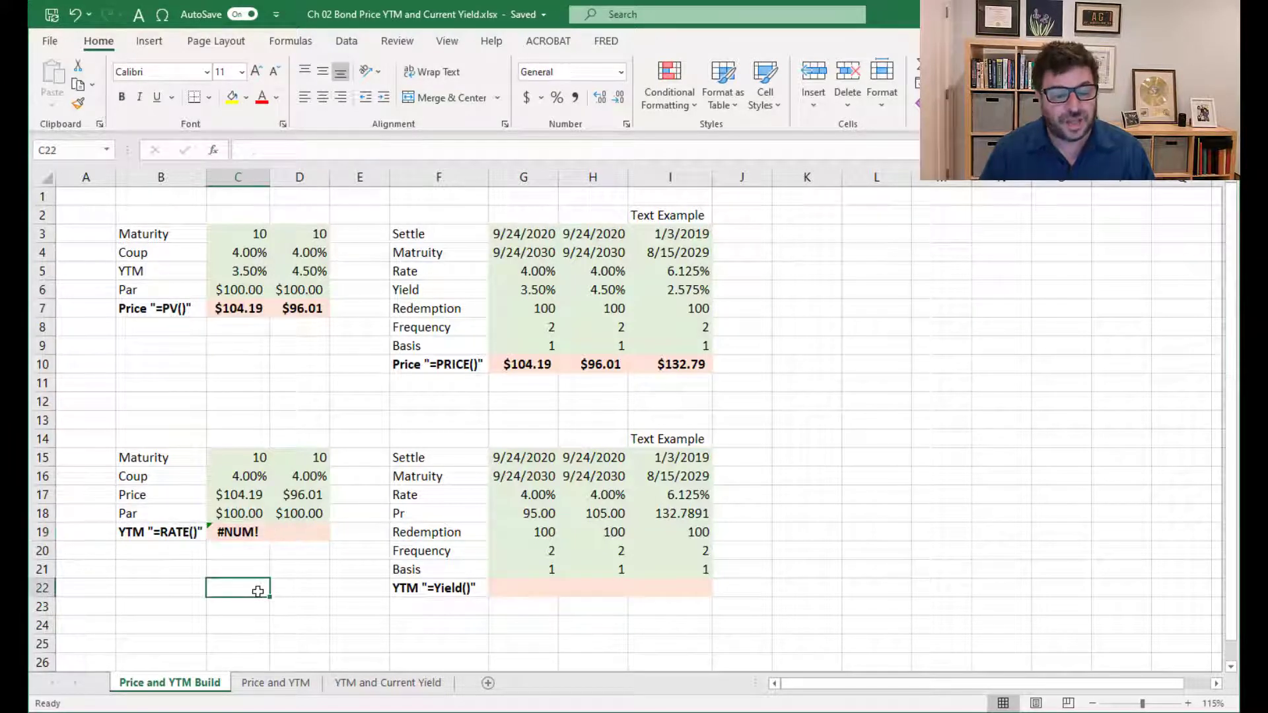
left_click(234, 525)
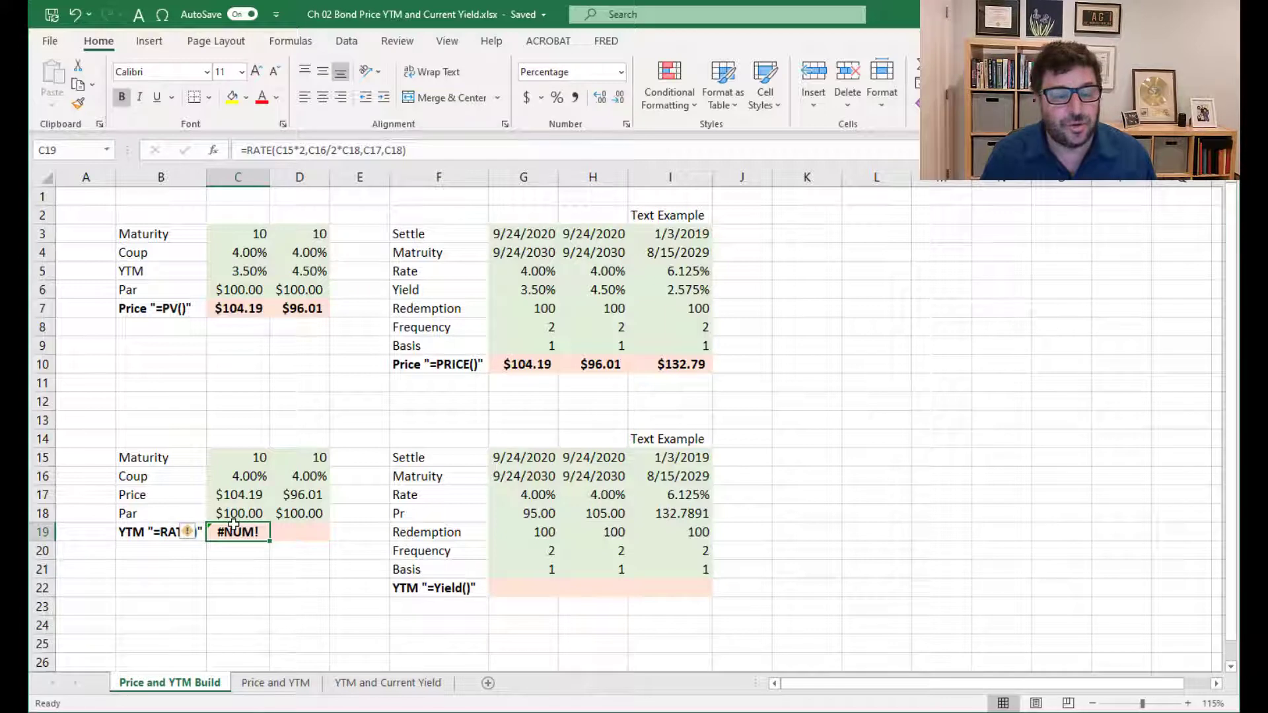
left_click(213, 154)
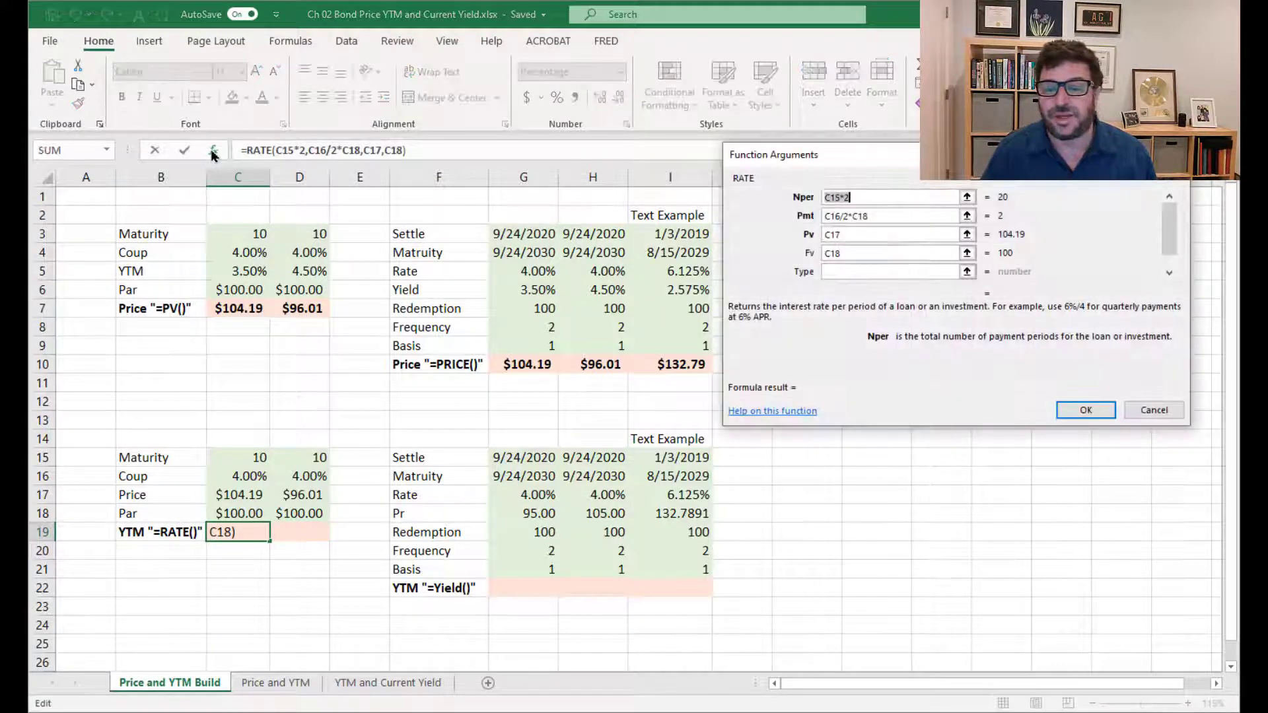
left_click(893, 239)
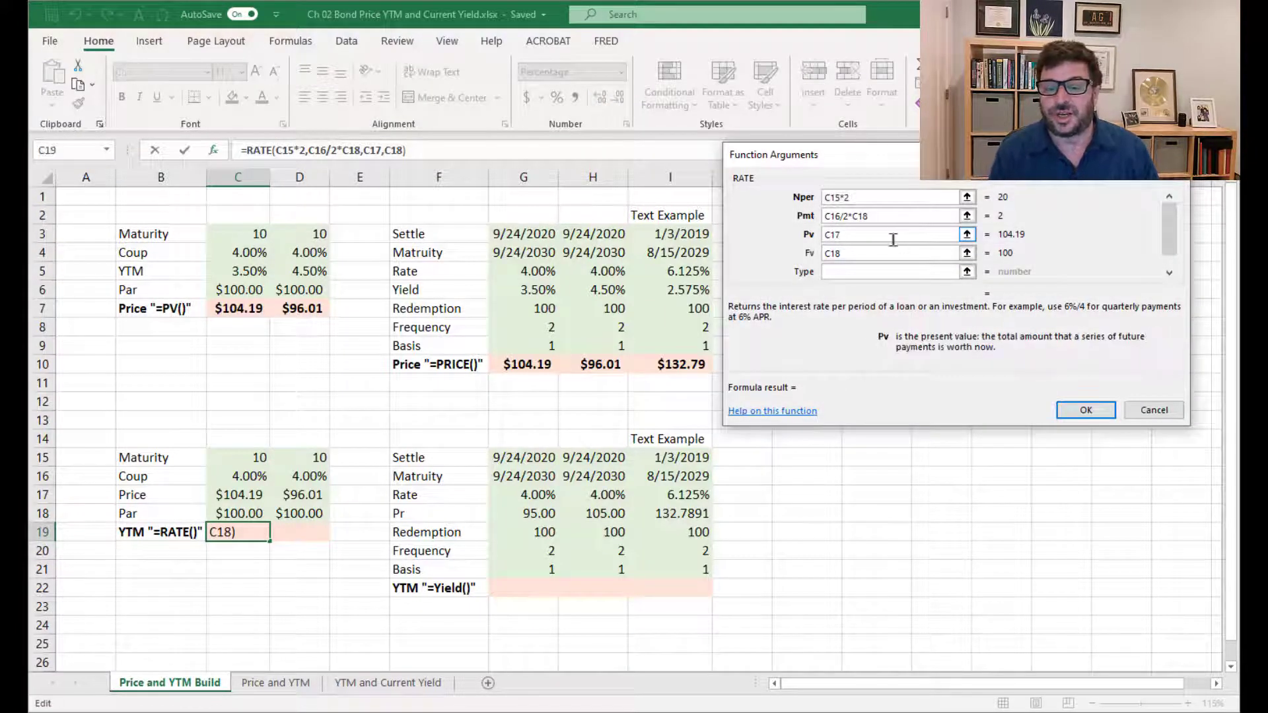
key("Home")
type("-")
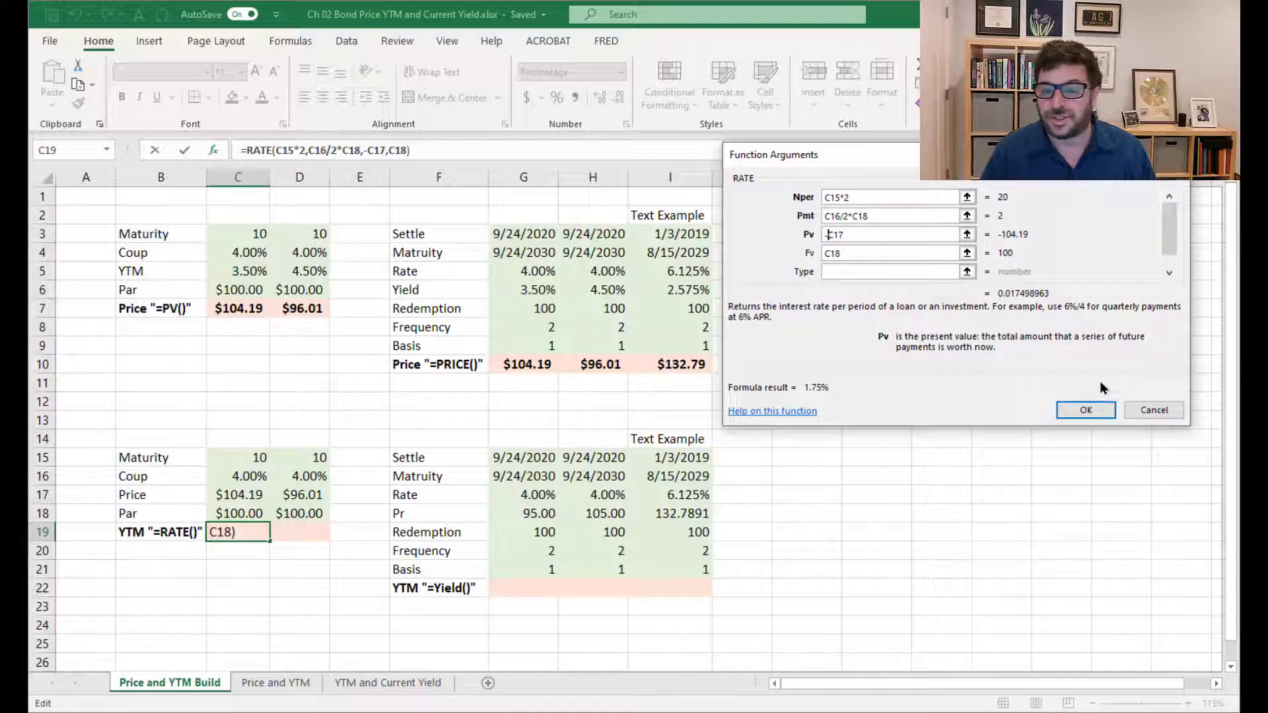
left_click(1090, 410)
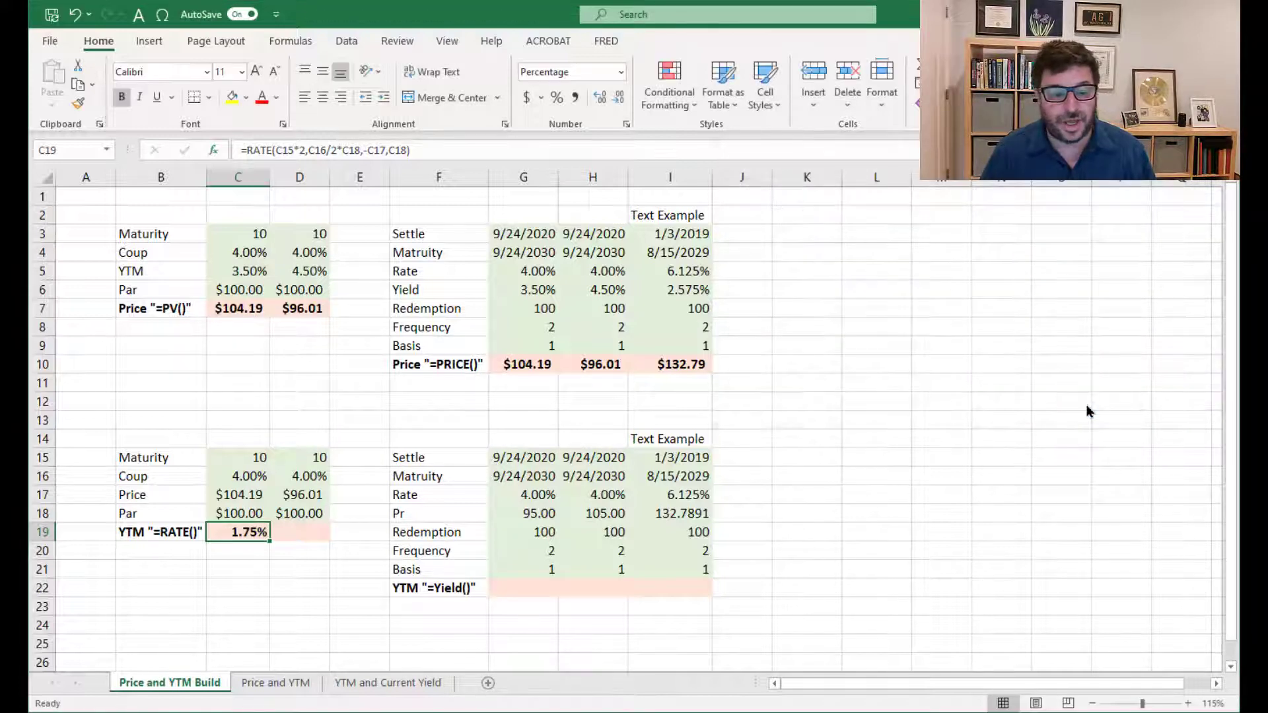
Annualize the YTM in C19 by multiplying the RATE formula by 2, and compare it with the YTM in C5
left_click(446, 155)
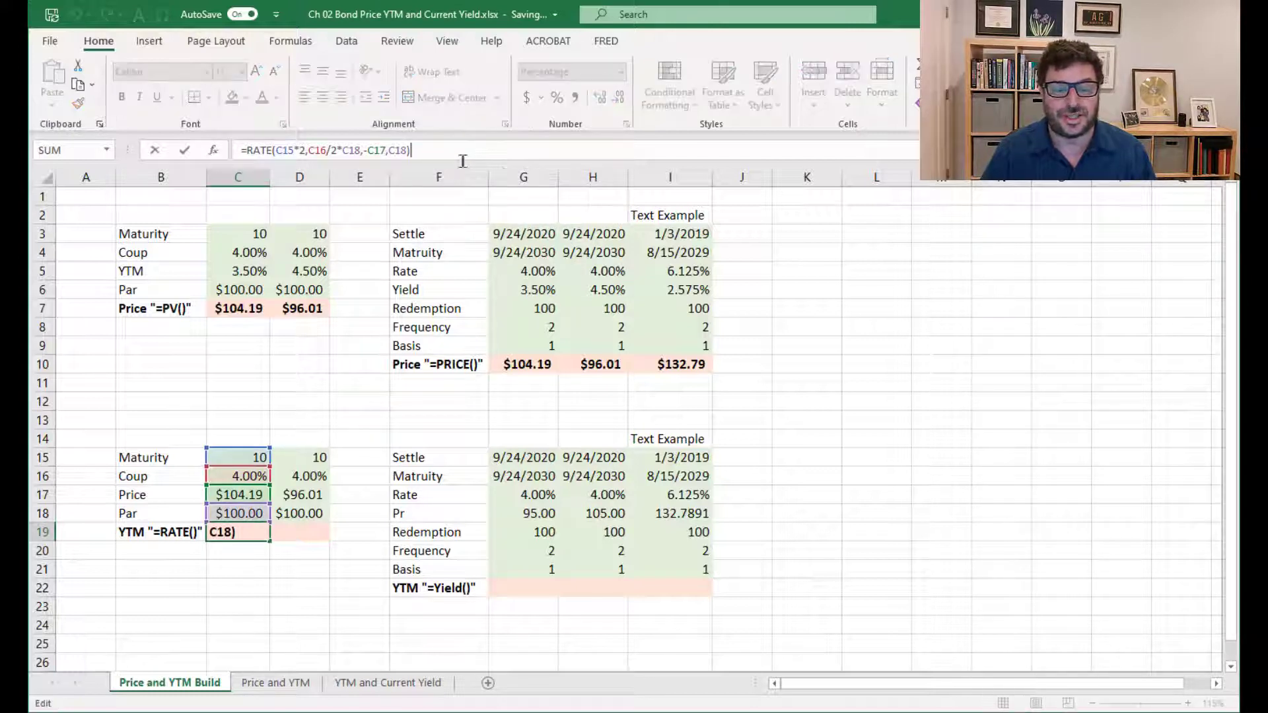
type("*")
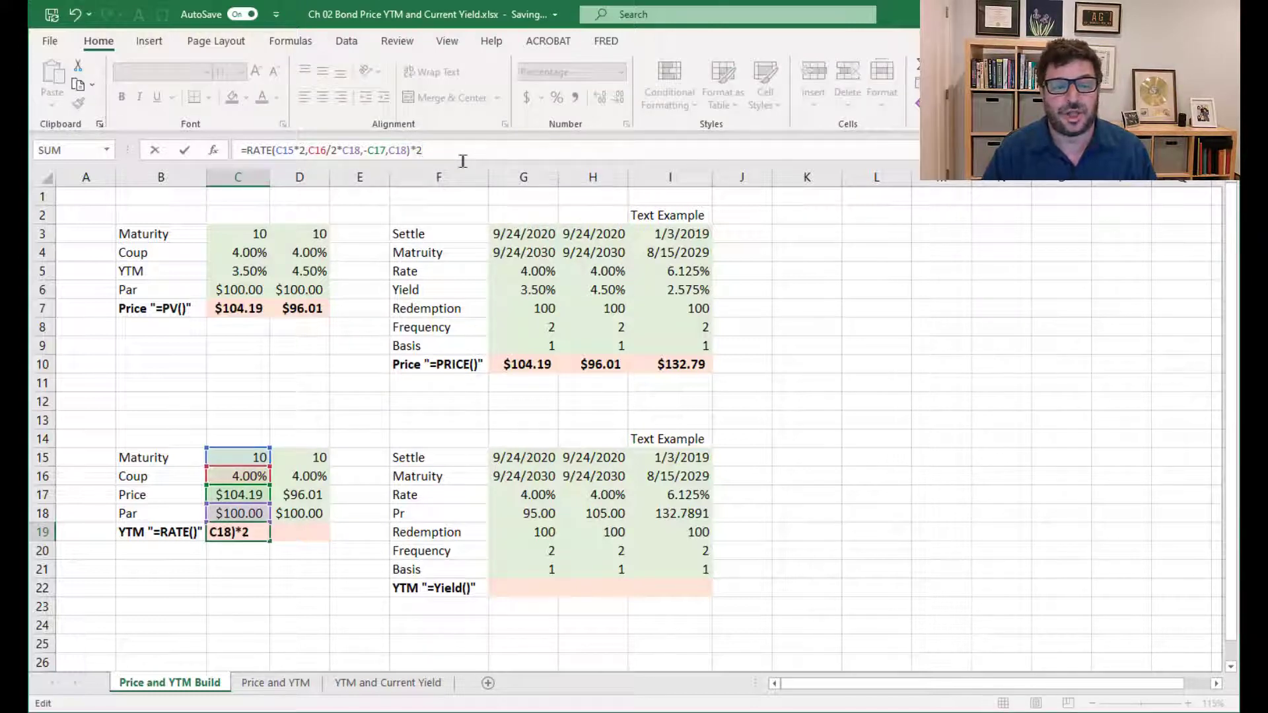
key("Return")
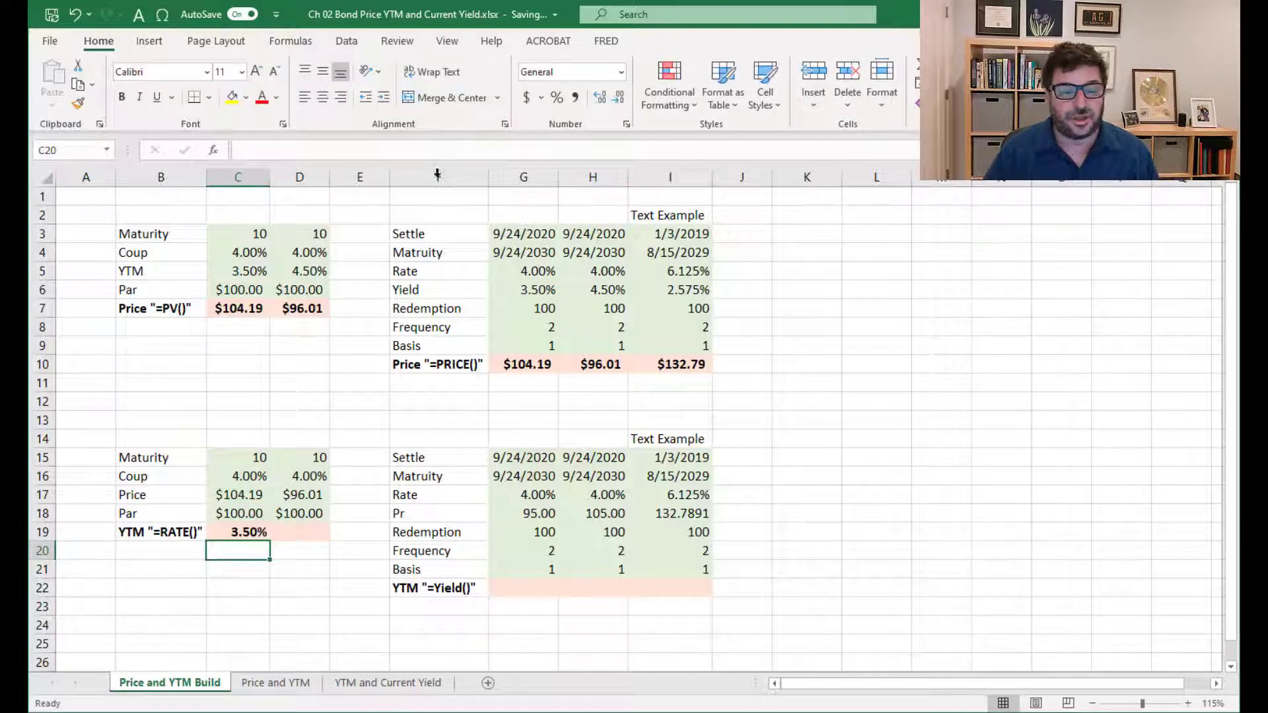
left_click(256, 270)
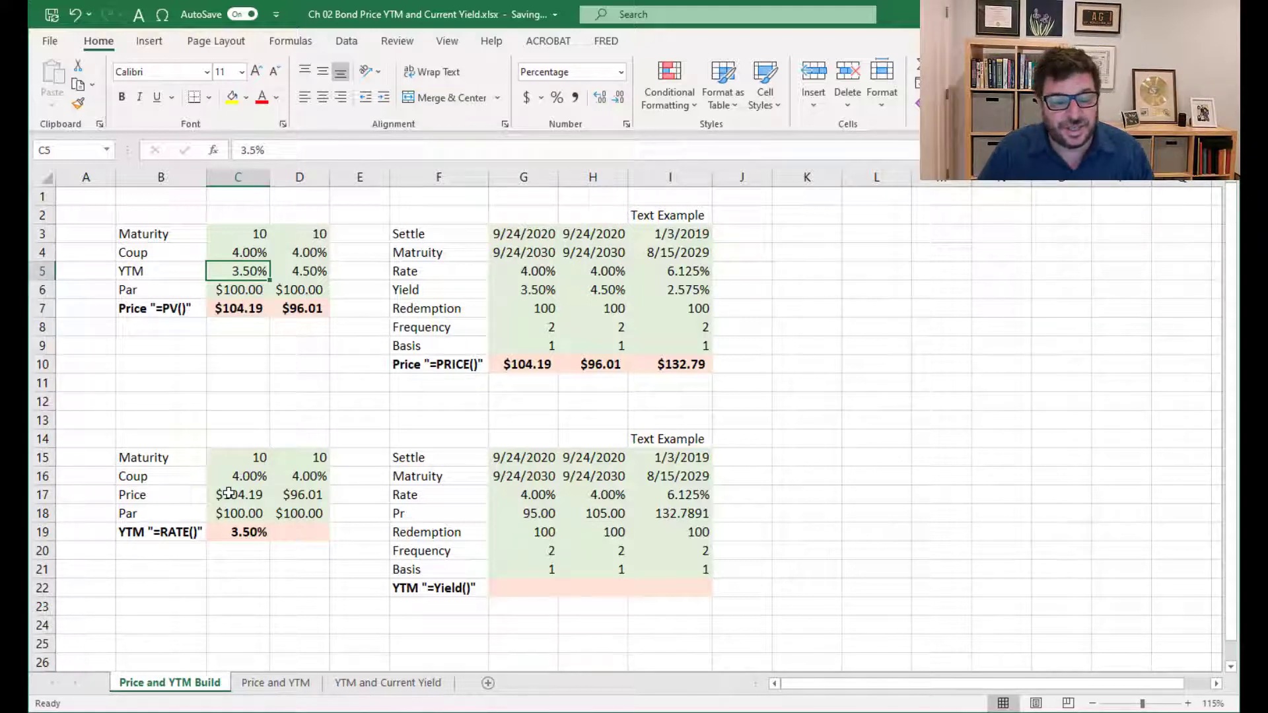
Copy the annualized RATE formula from C19 to D19 for the second bond
left_click(228, 530)
key("ctrl+c")
key("Right")
key("ctrl+v")
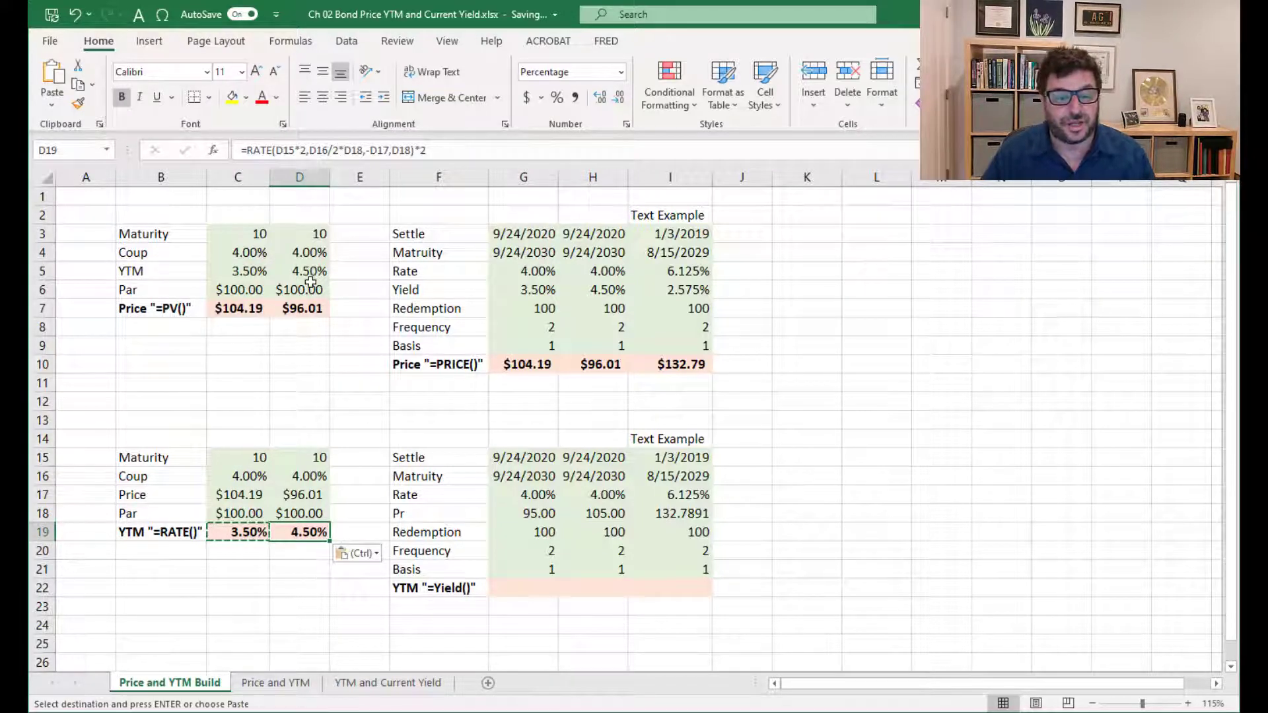
left_click(524, 600)
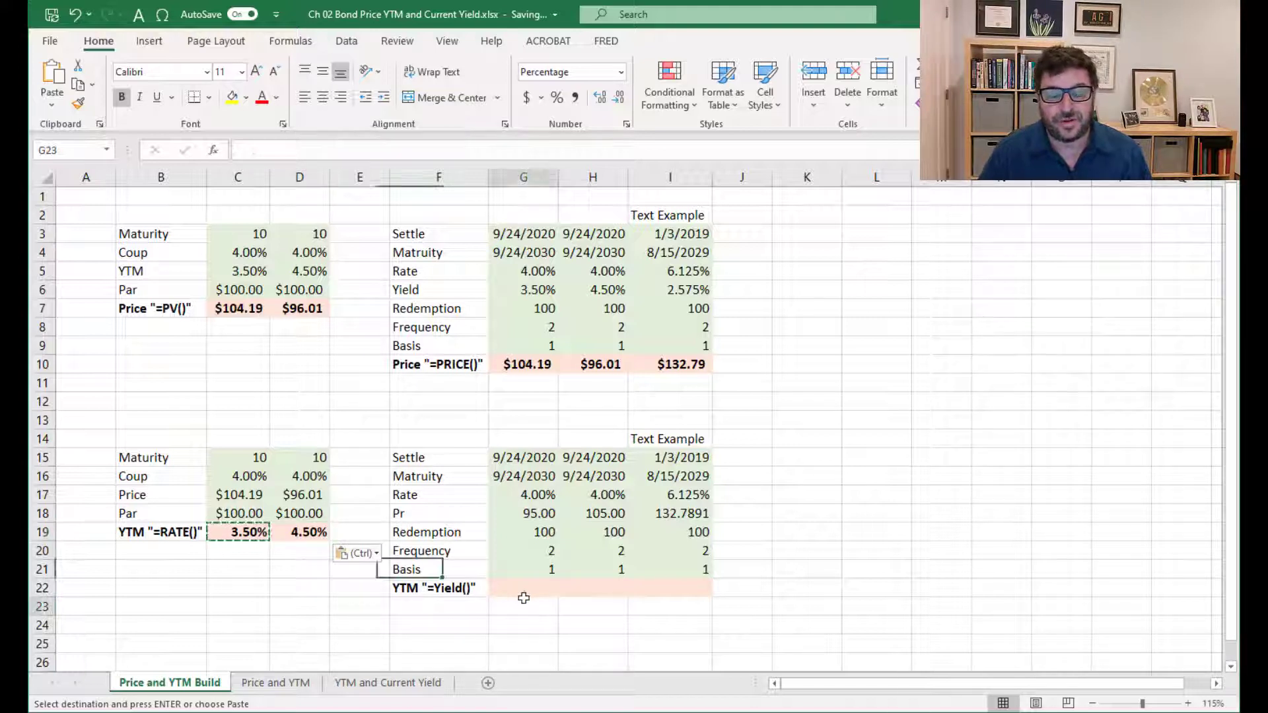
left_click(523, 589)
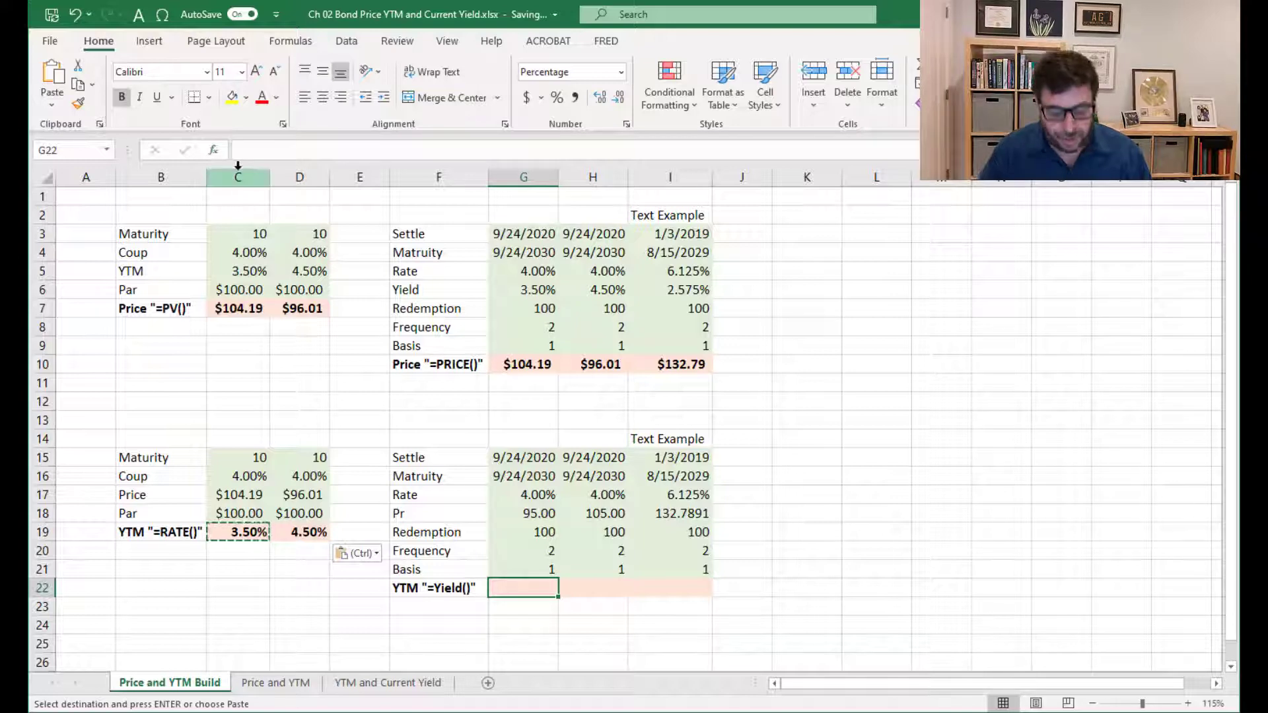
type("=yield")
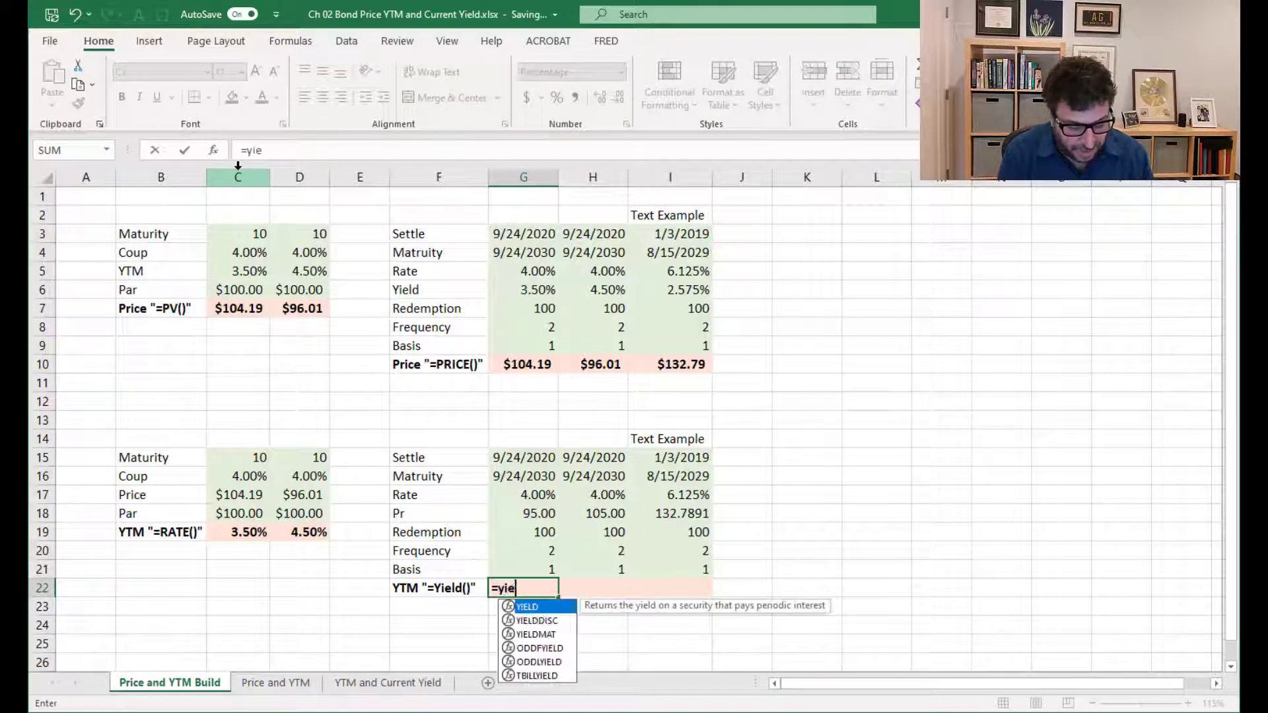
key("BackSpace")
key("BackSpace")
key("BackSpace")
key("BackSpace")
key("BackSpace")
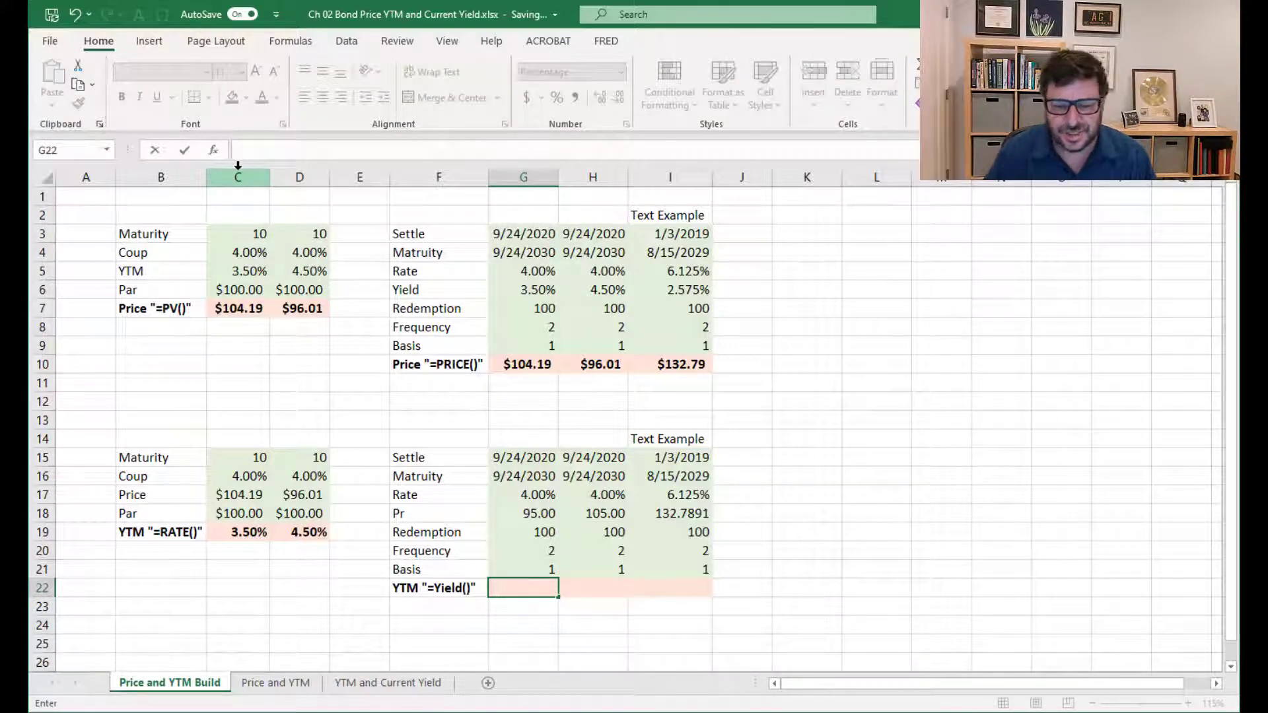
key("Escape")
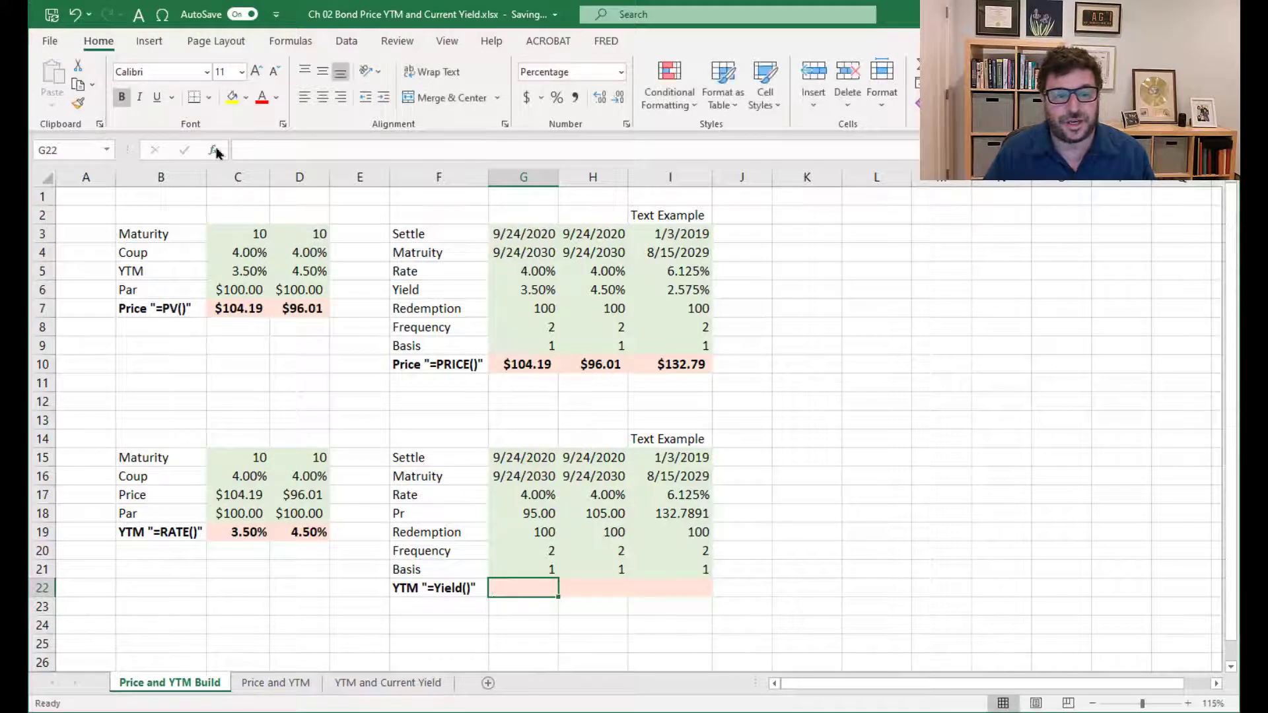
Search the function library for "bond yield" and for "yield", and insert the YIELD function into G22
left_click(214, 151)
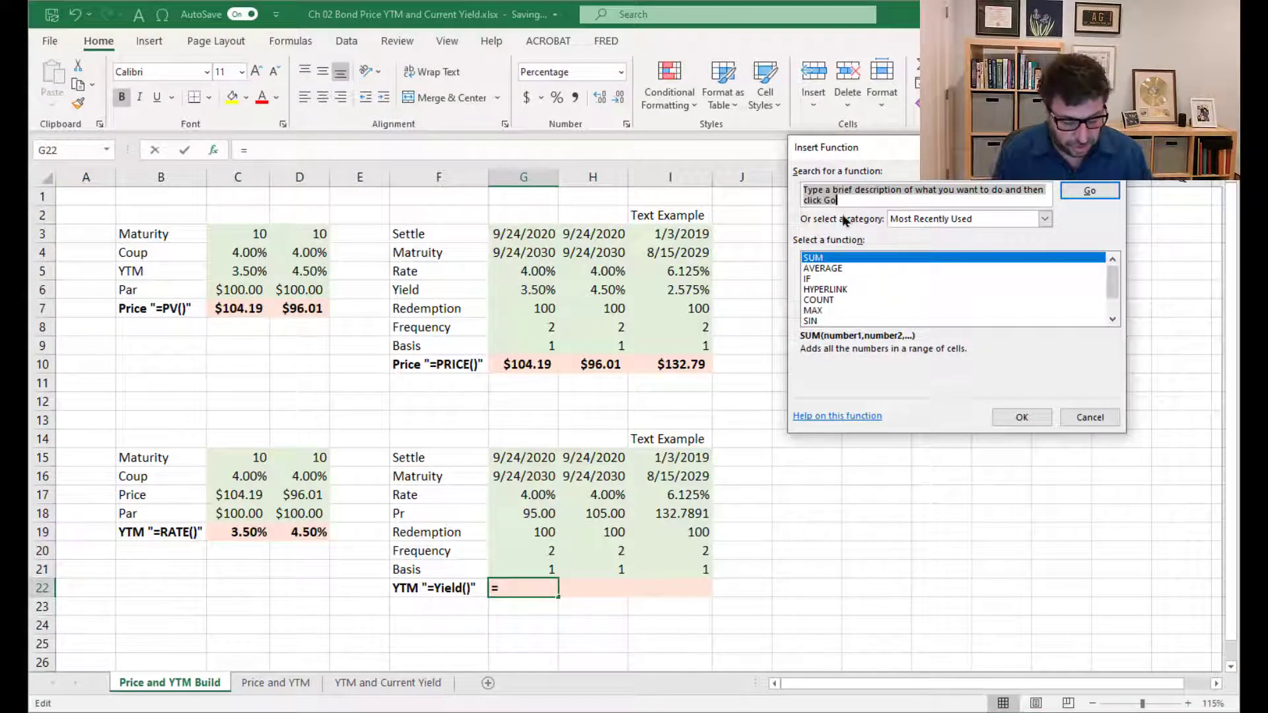
type("bond yield")
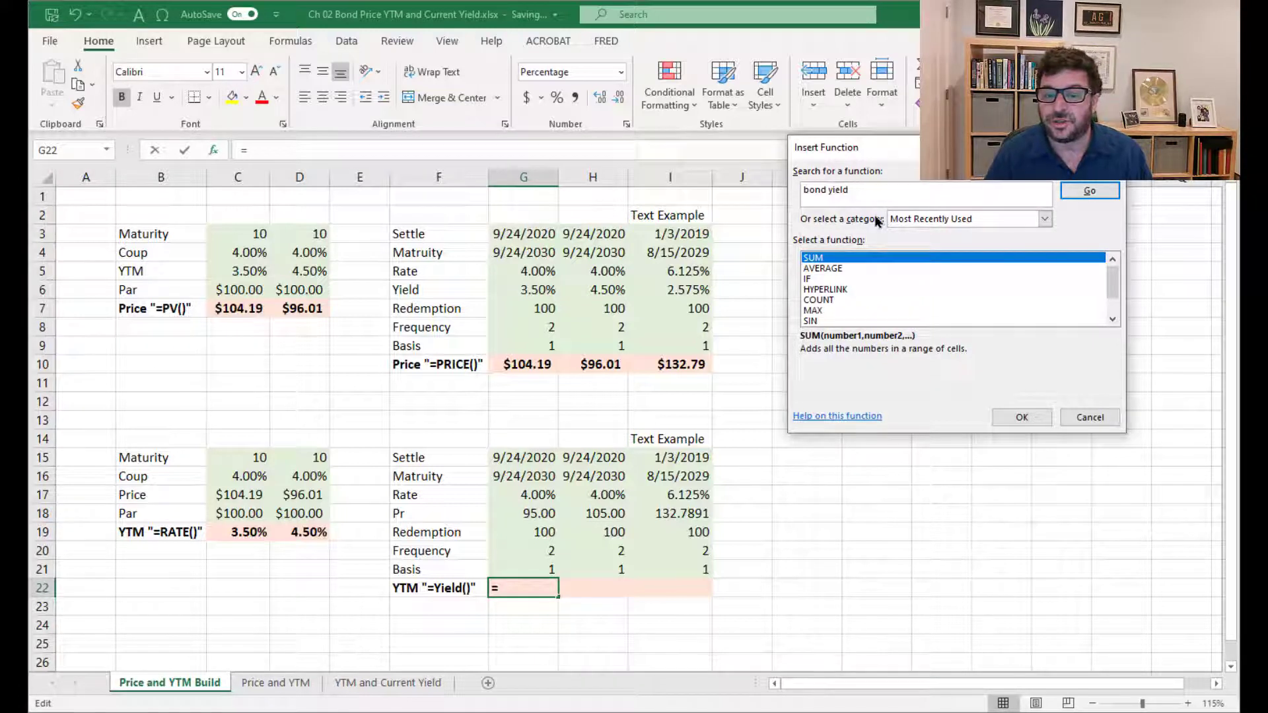
key("Return")
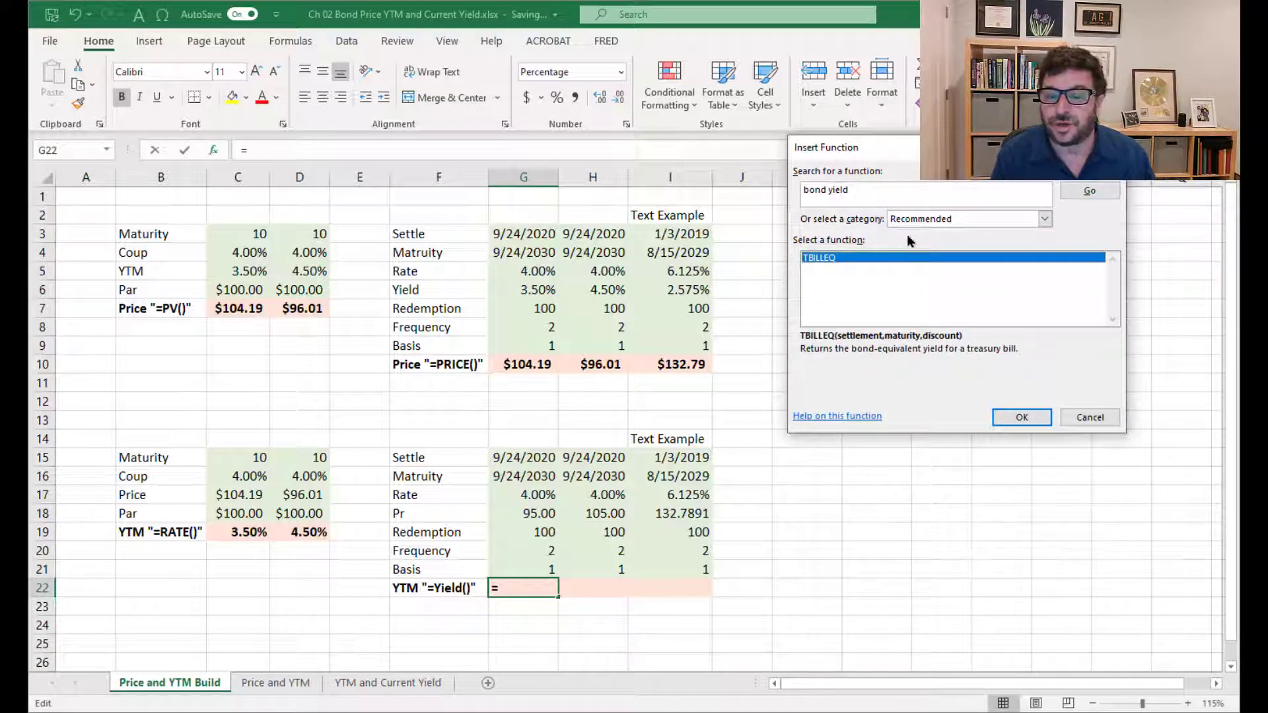
left_click(858, 189)
type("y")
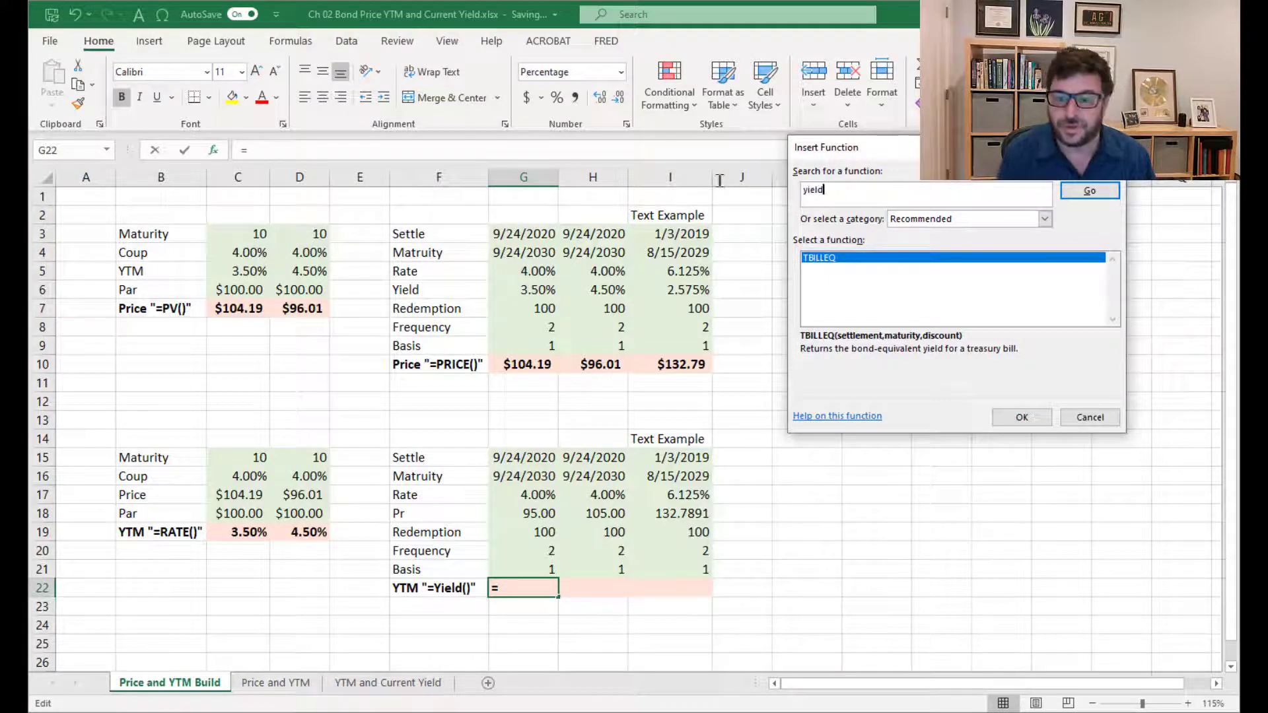
key("Return")
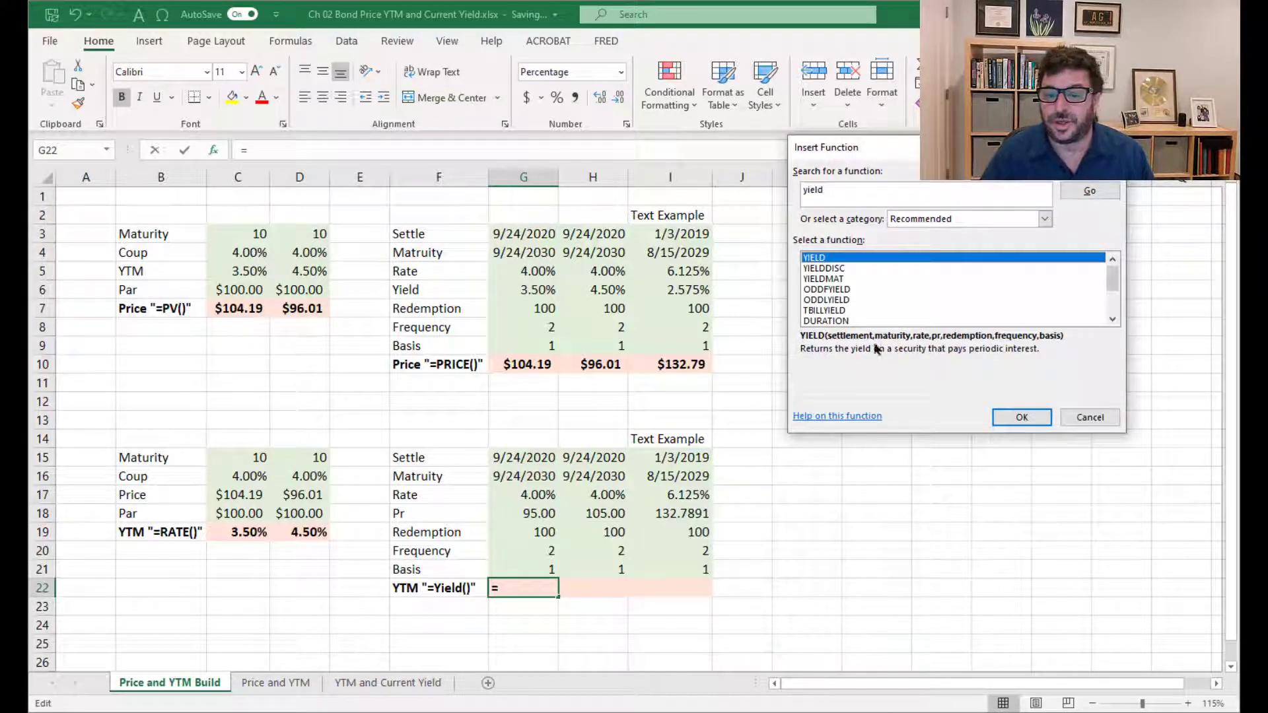
left_click(1022, 417)
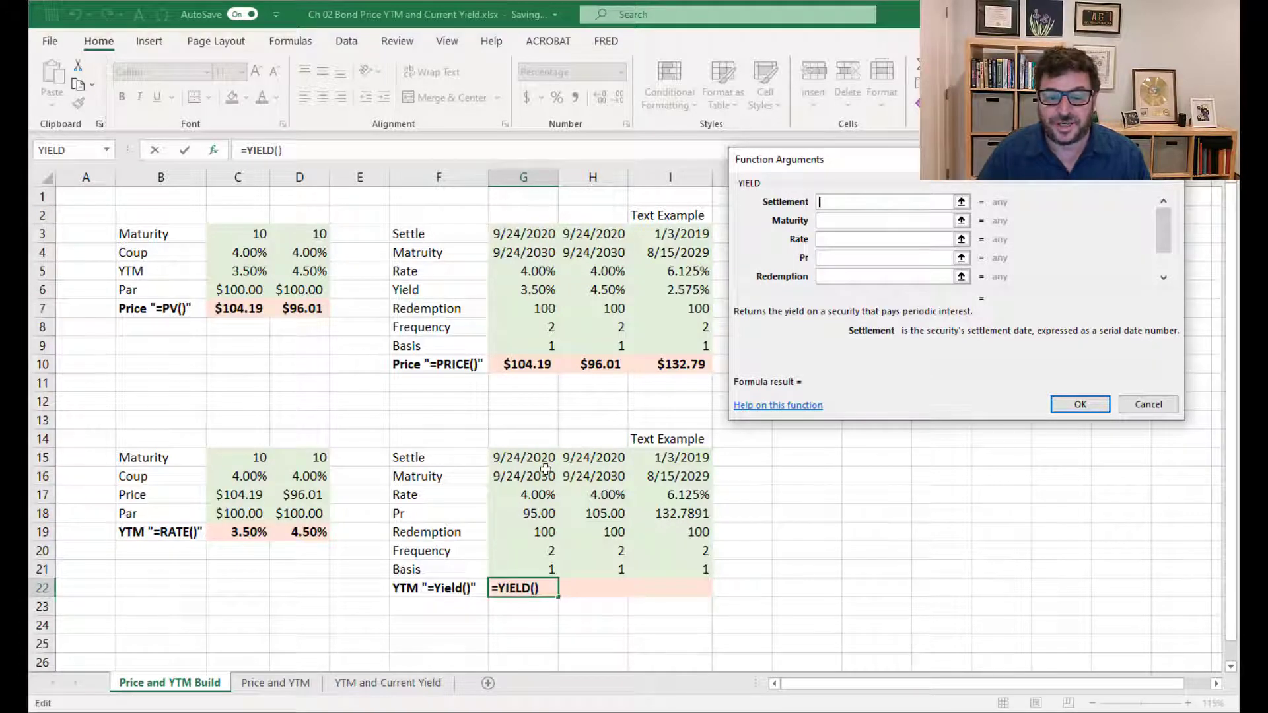
Set the YIELD function's Settlement to G15, Maturity to G16, Rate to G17 and Pr to G18
left_click(525, 459)
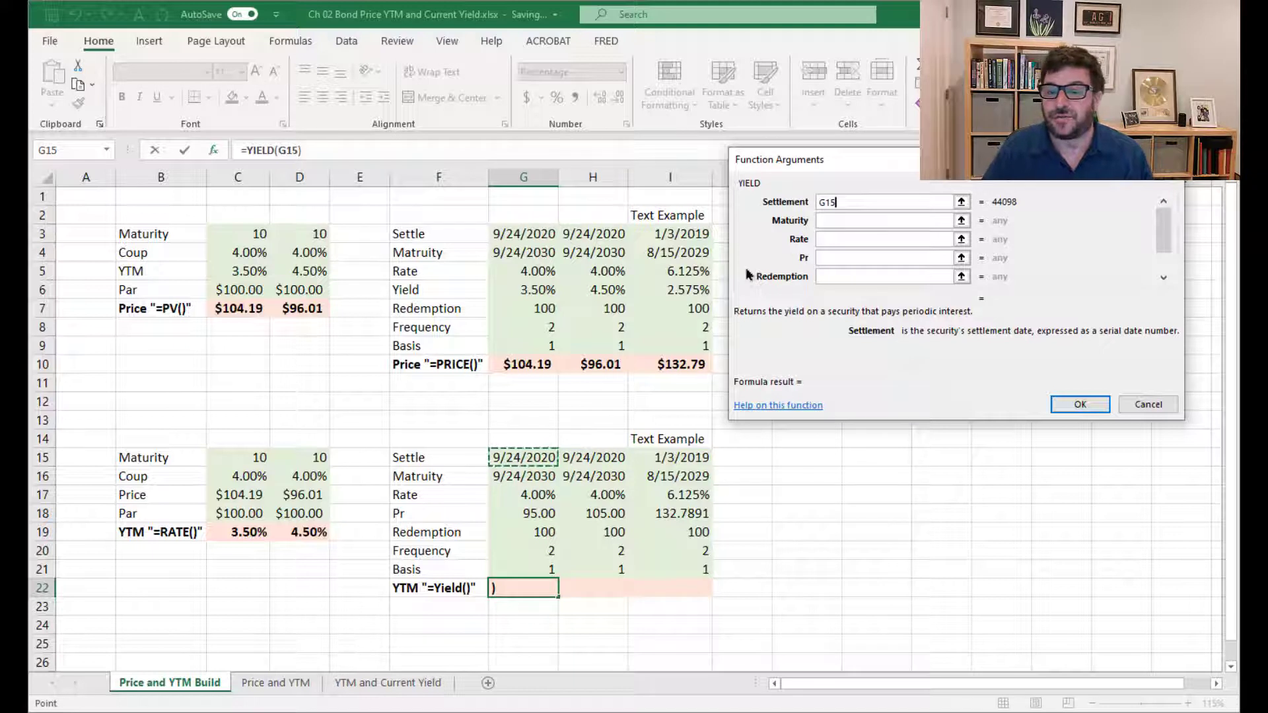
left_click(877, 223)
left_click(494, 473)
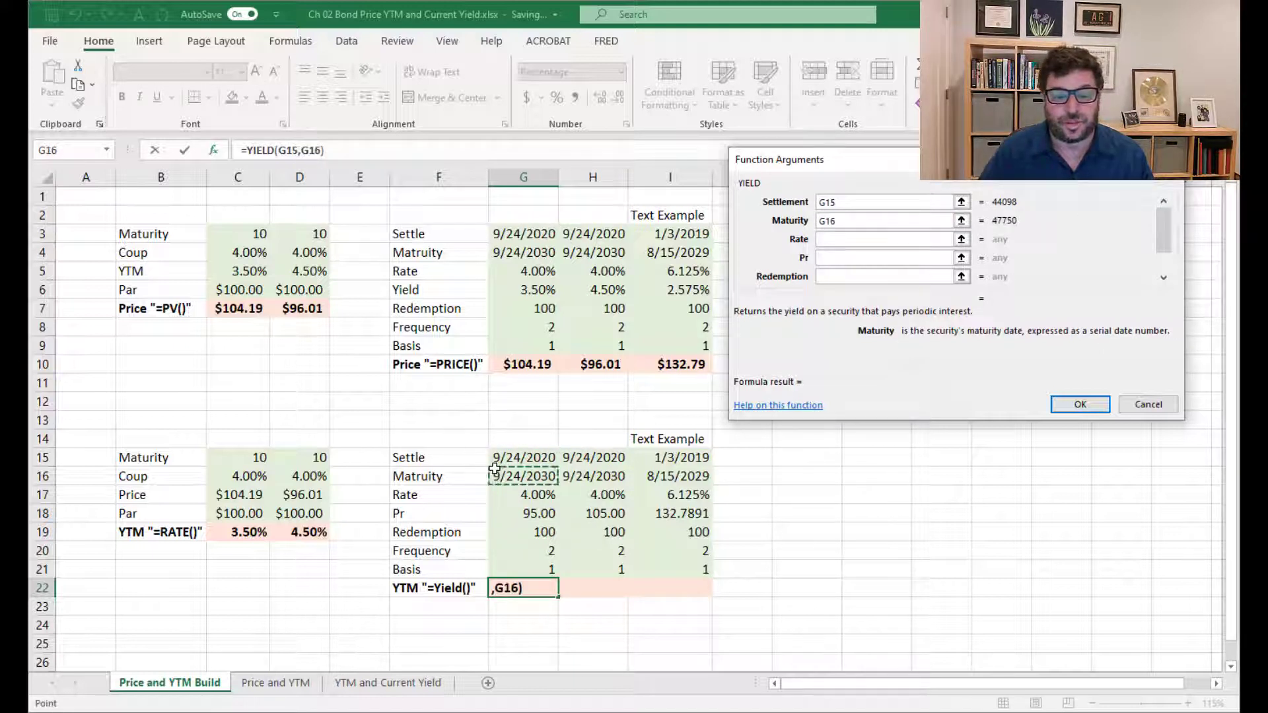
left_click(936, 240)
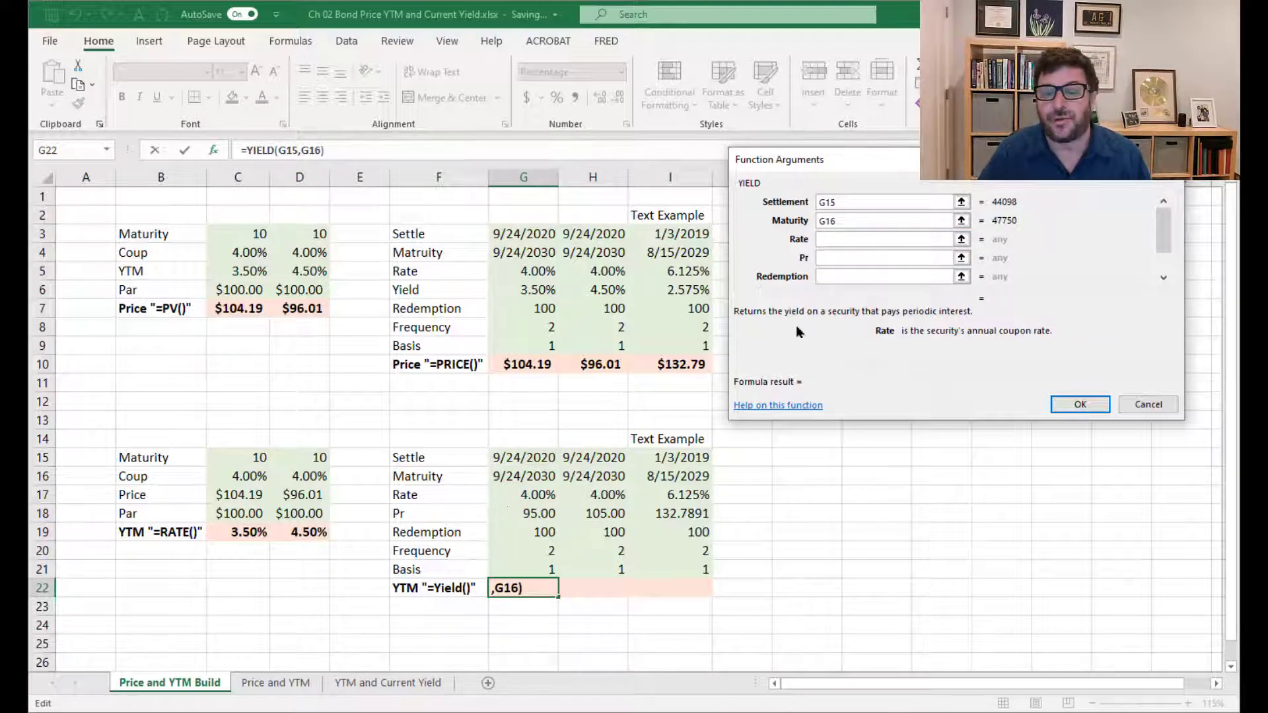
left_click(512, 496)
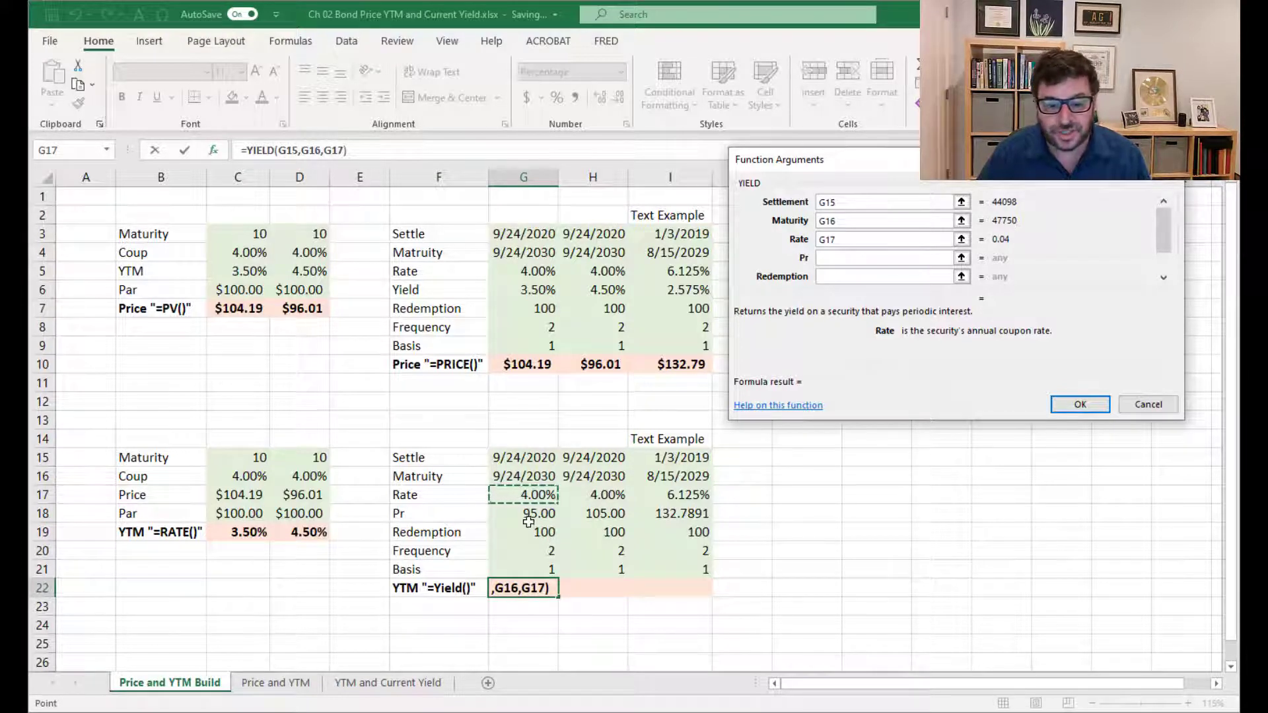
left_click(827, 259)
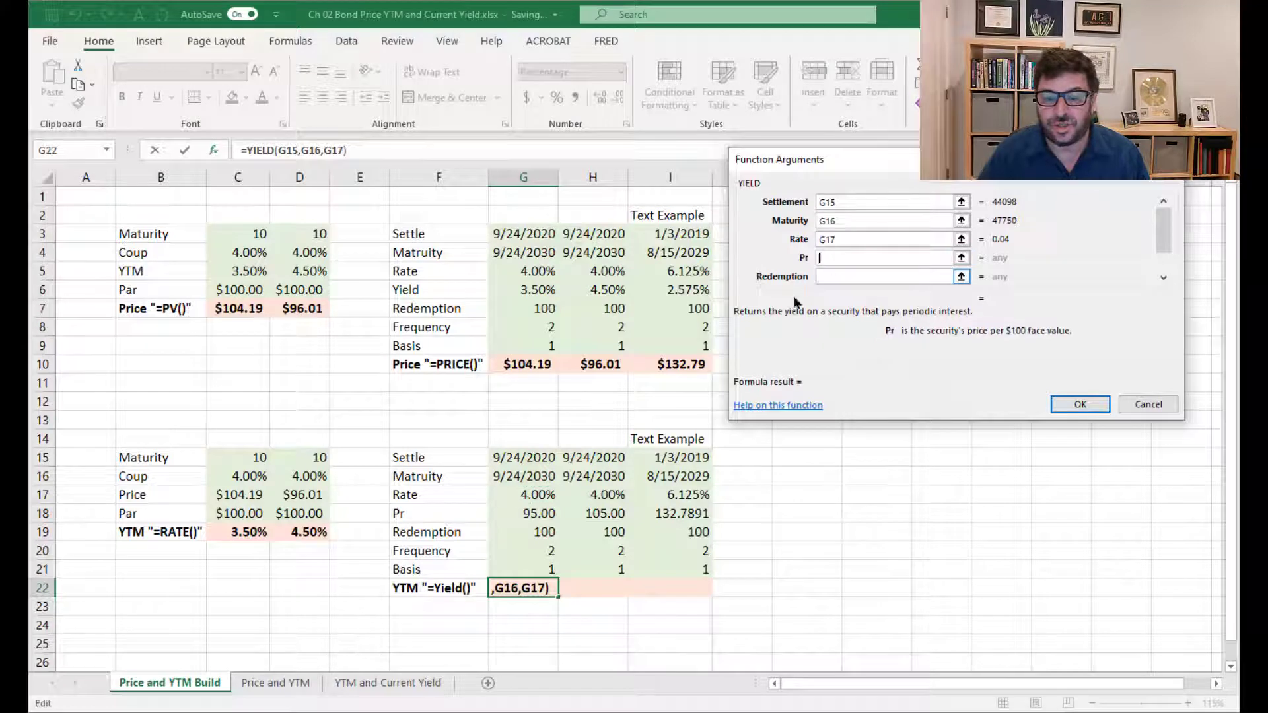
left_click(533, 517)
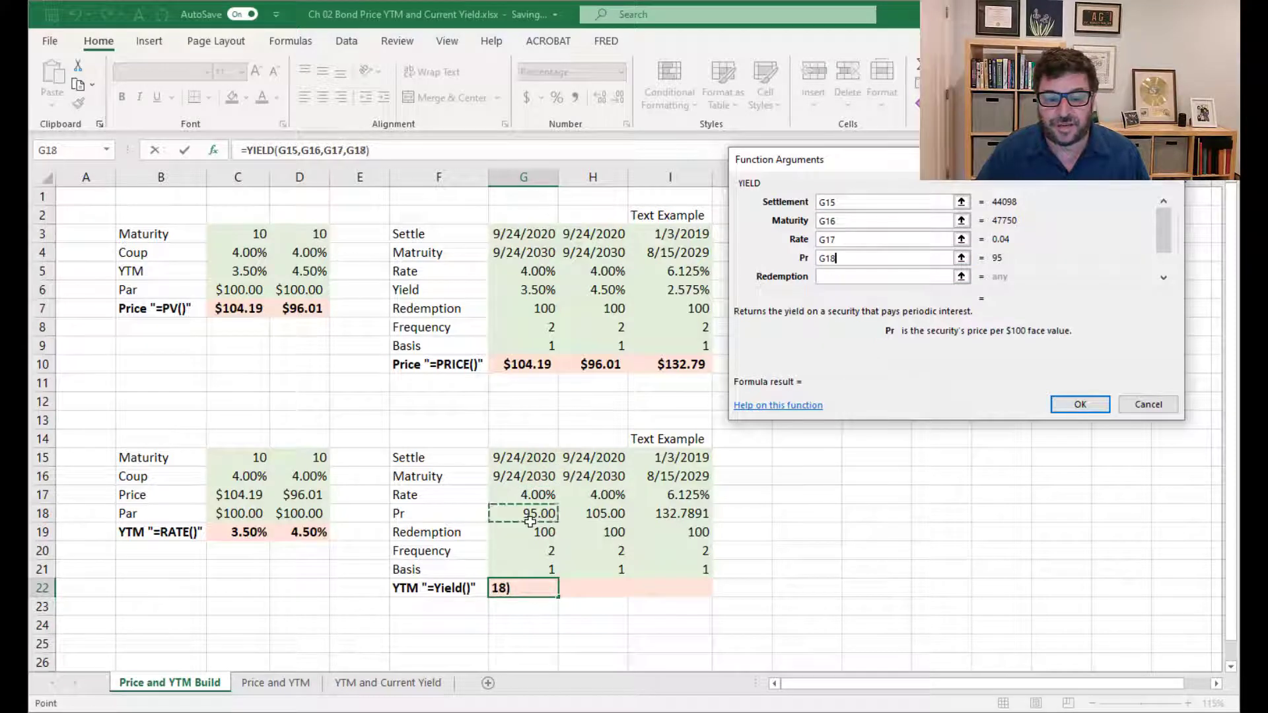
Set the YIELD function's Redemption to G19, Frequency to G20 and Basis to G21, and enter the formula
left_click(828, 278)
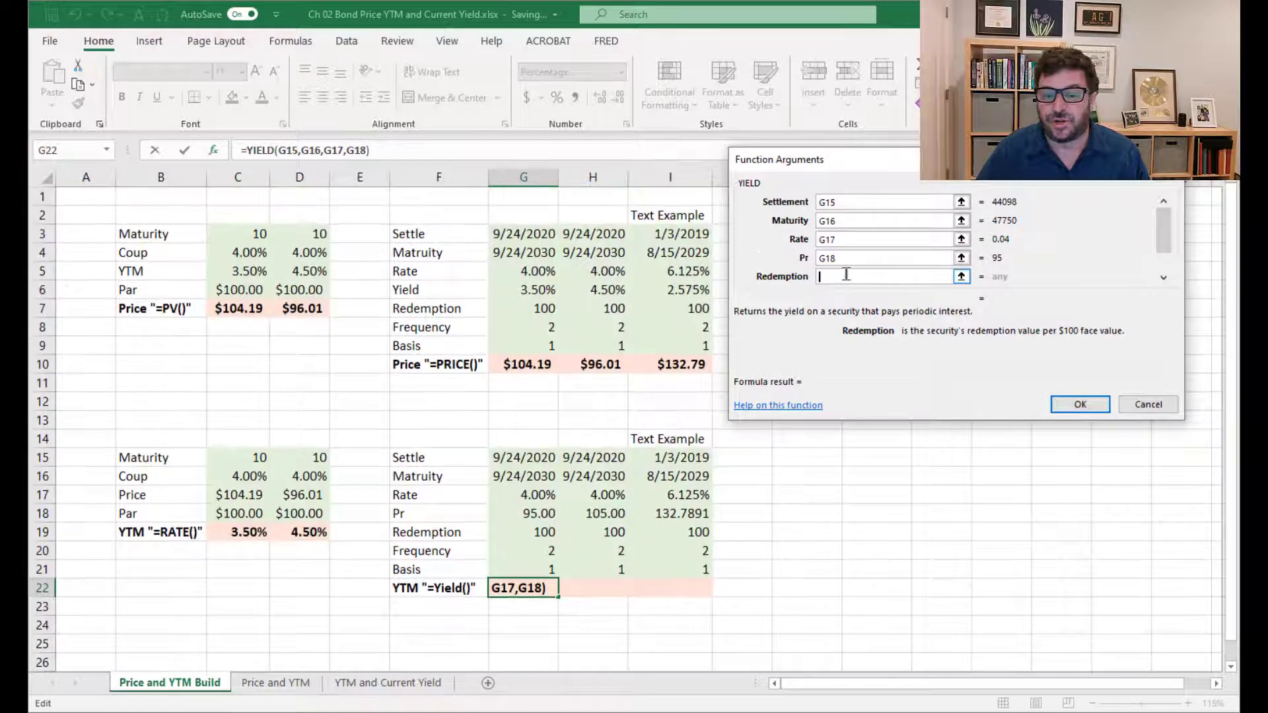
left_click_drag(1164, 225, 1161, 277)
left_click(848, 239)
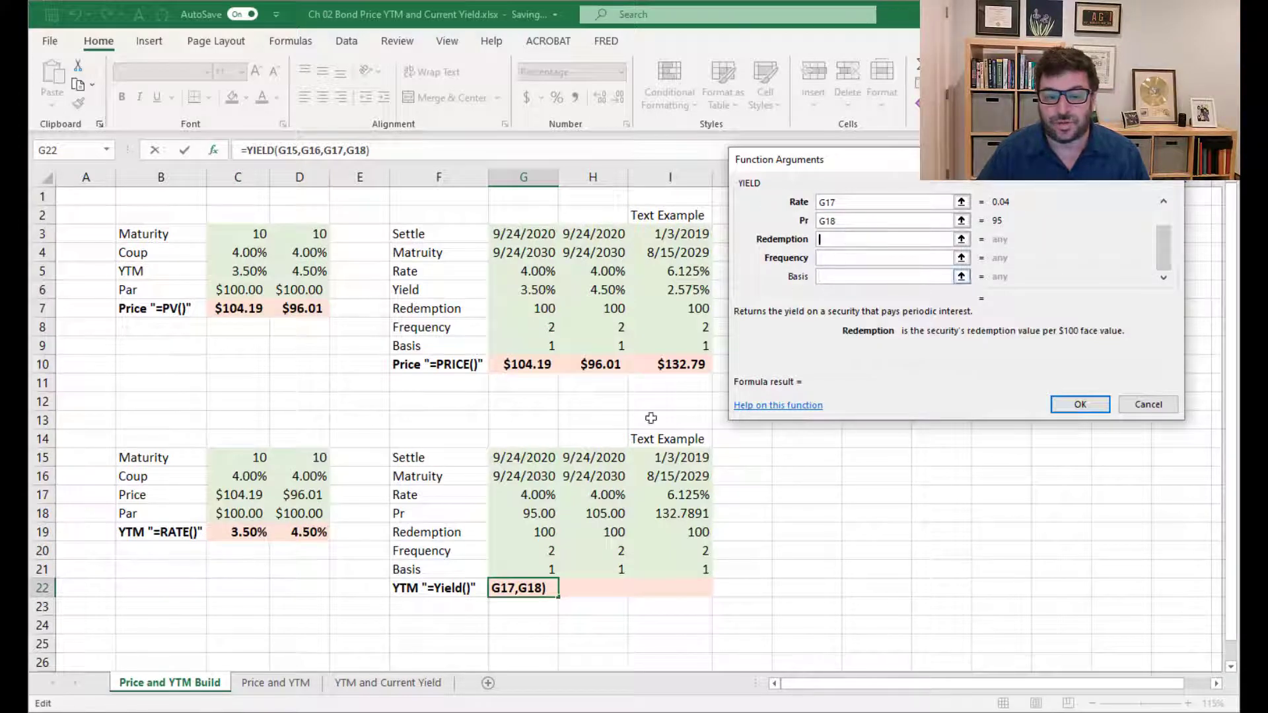
left_click(536, 530)
left_click(849, 258)
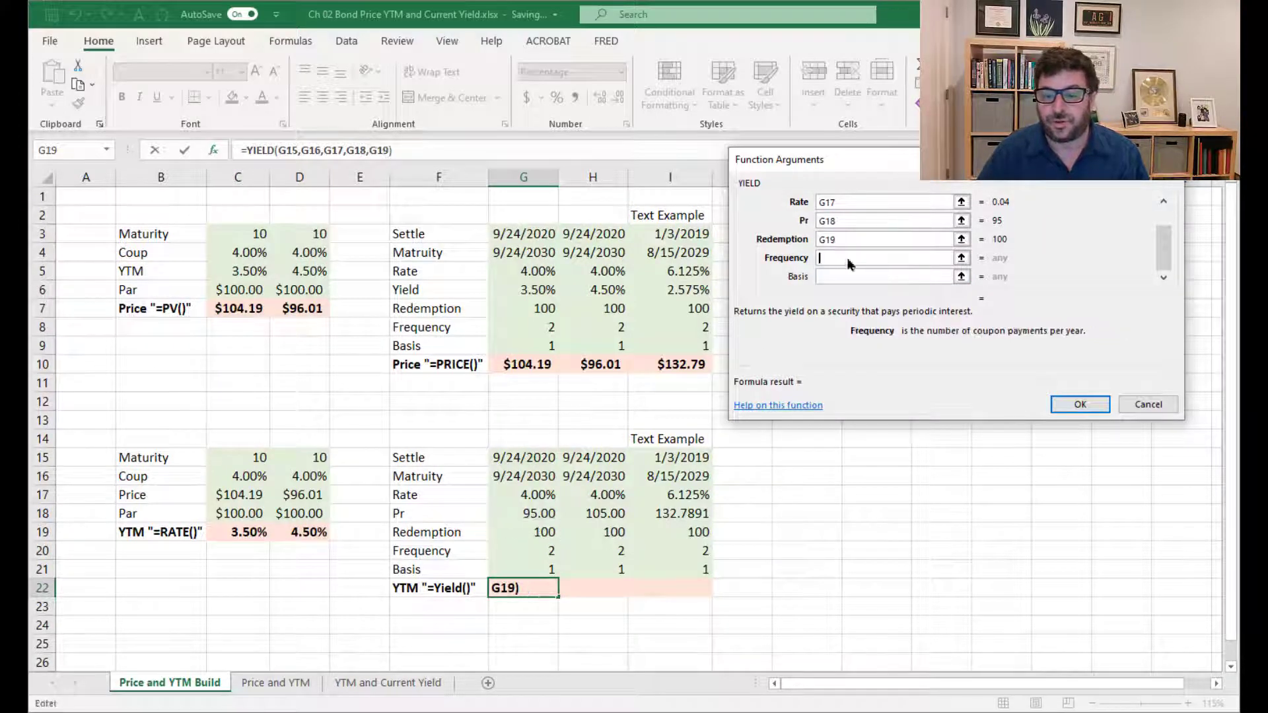
left_click(520, 551)
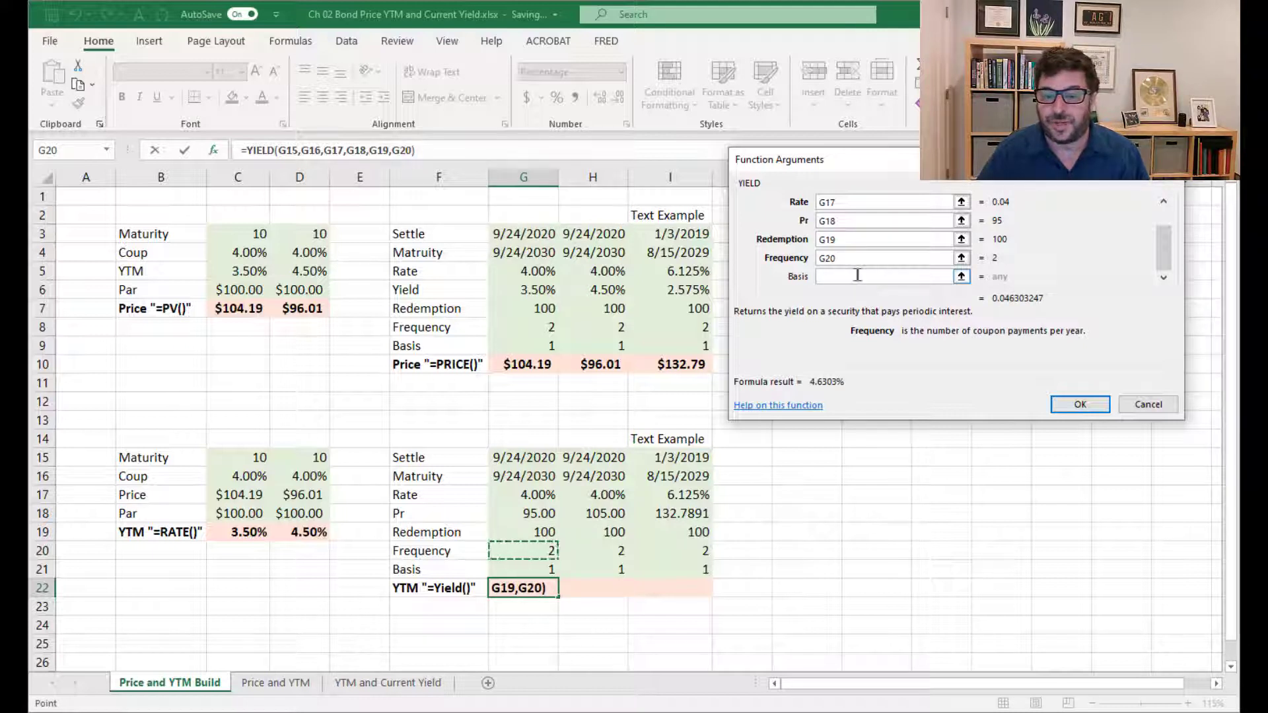
left_click(854, 276)
left_click(526, 565)
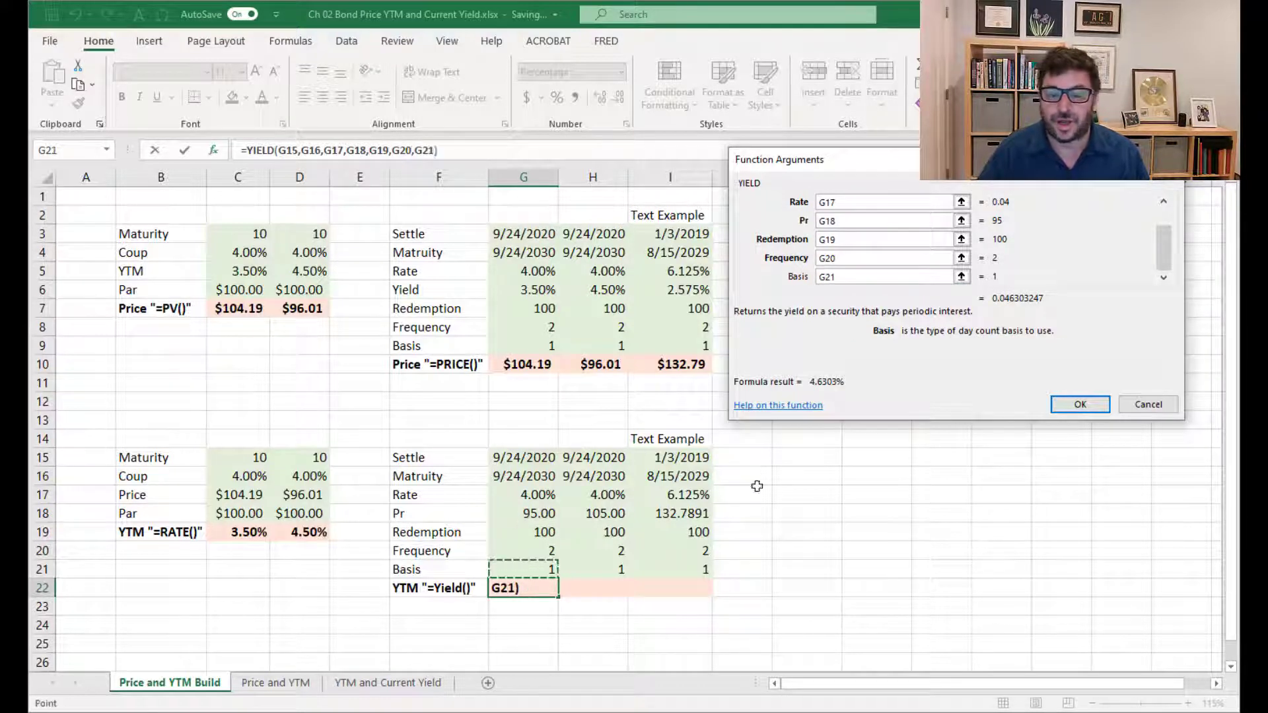
left_click(1076, 404)
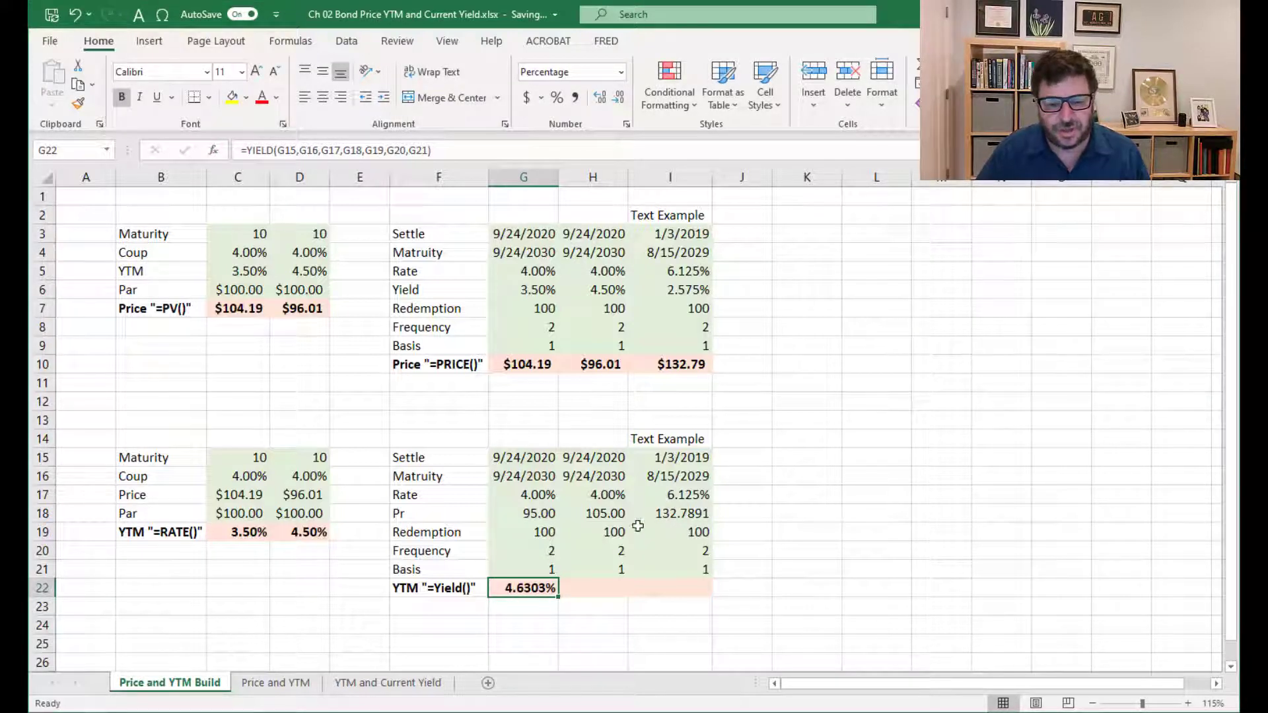
Set the first bond's Pr in G18 to 104.19
left_click(540, 514)
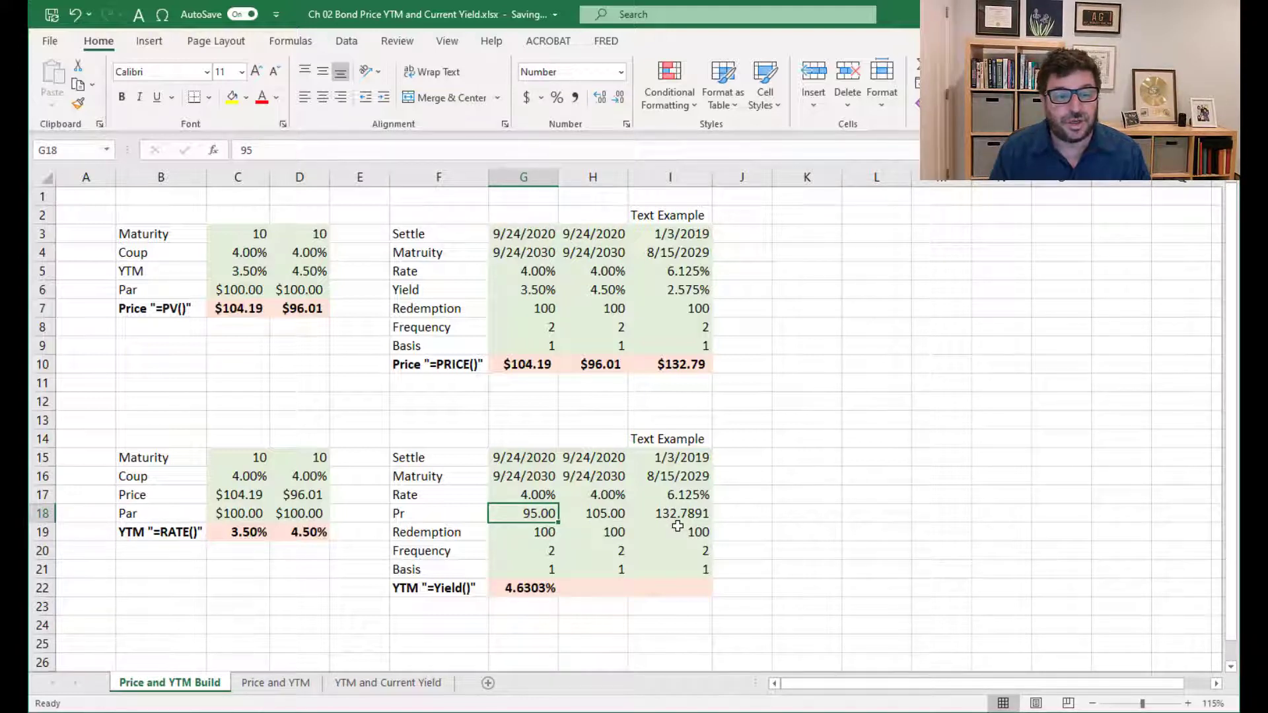
type("104.1")
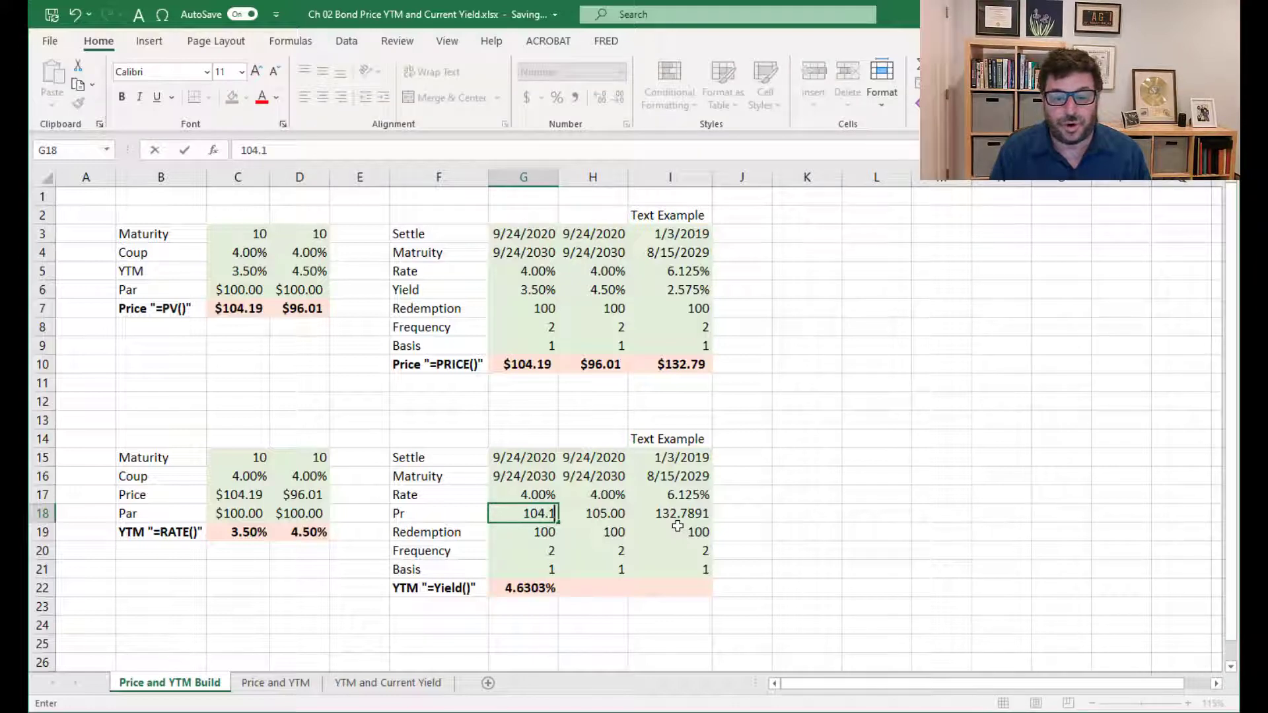
type("9")
key("Return")
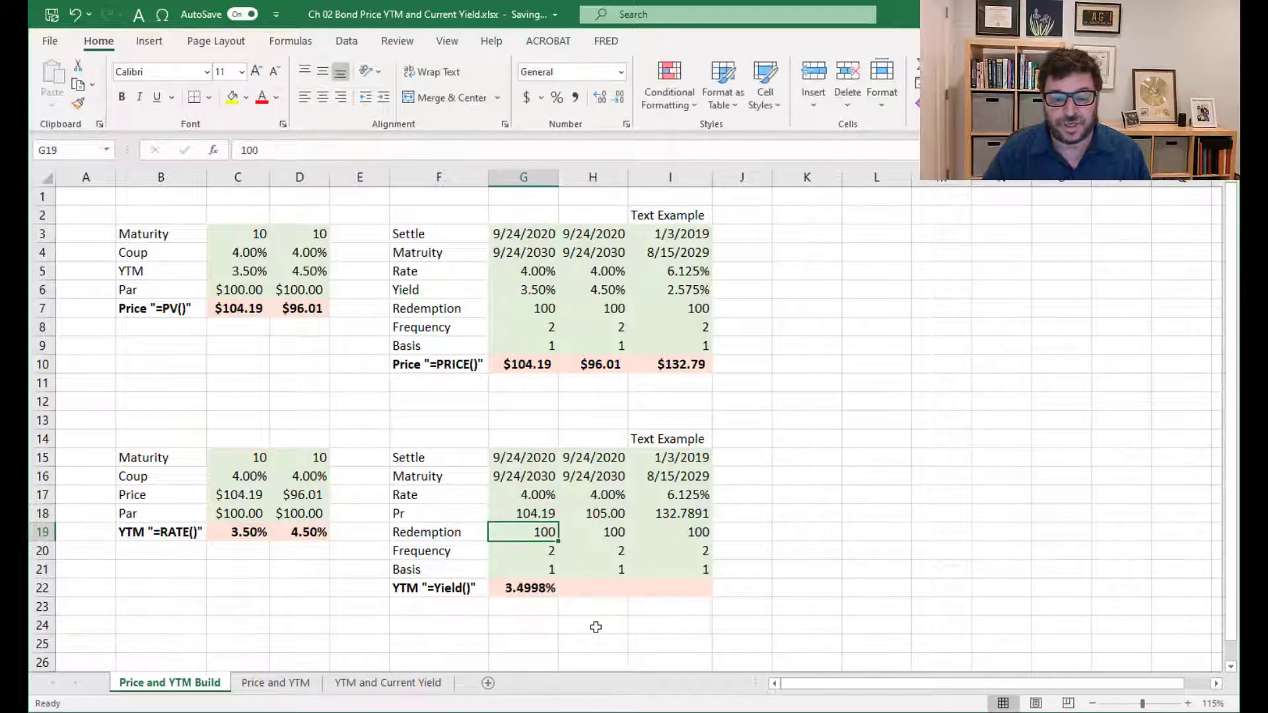
Format the YTM in G22 with two decimal places and copy its YIELD formula to H22 and I22
left_click(542, 589)
left_click(616, 99)
left_click(615, 99)
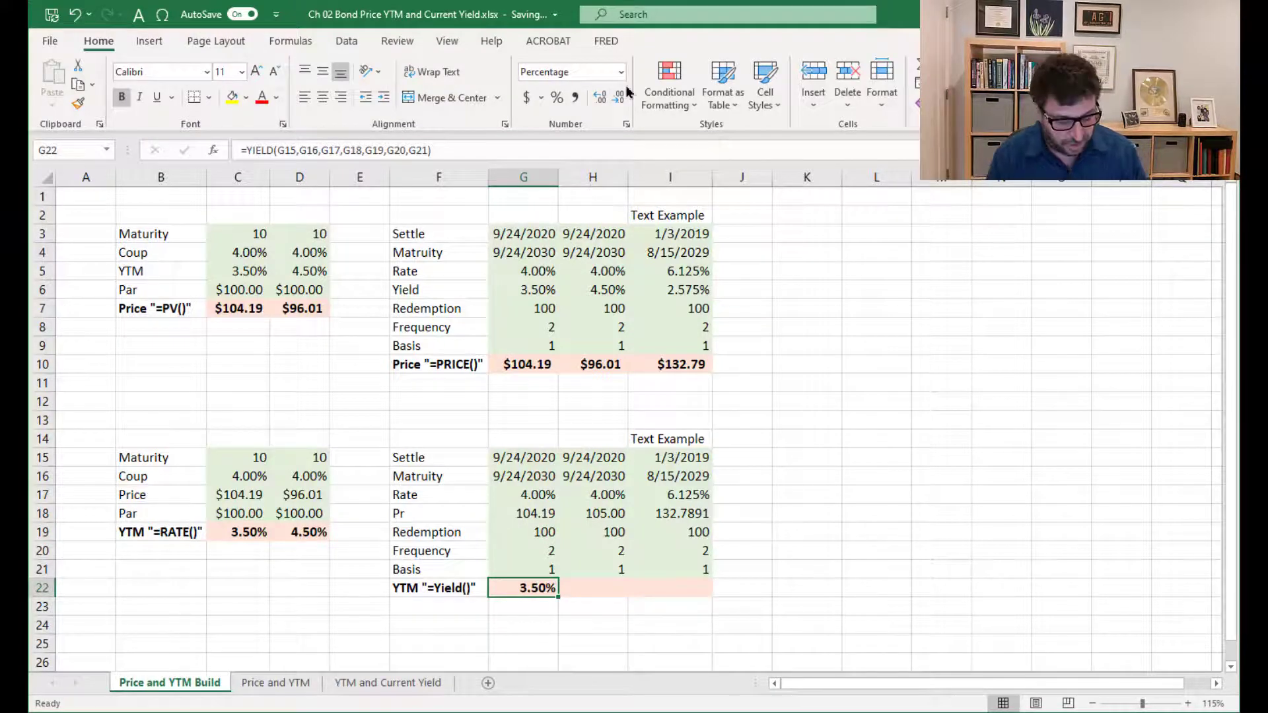
key("ctrl+c")
key("Right")
key("ctrl+v")
key("Right")
key("ctrl+v")
Set the second bond's Pr in H18 to 96.01
key("Left")
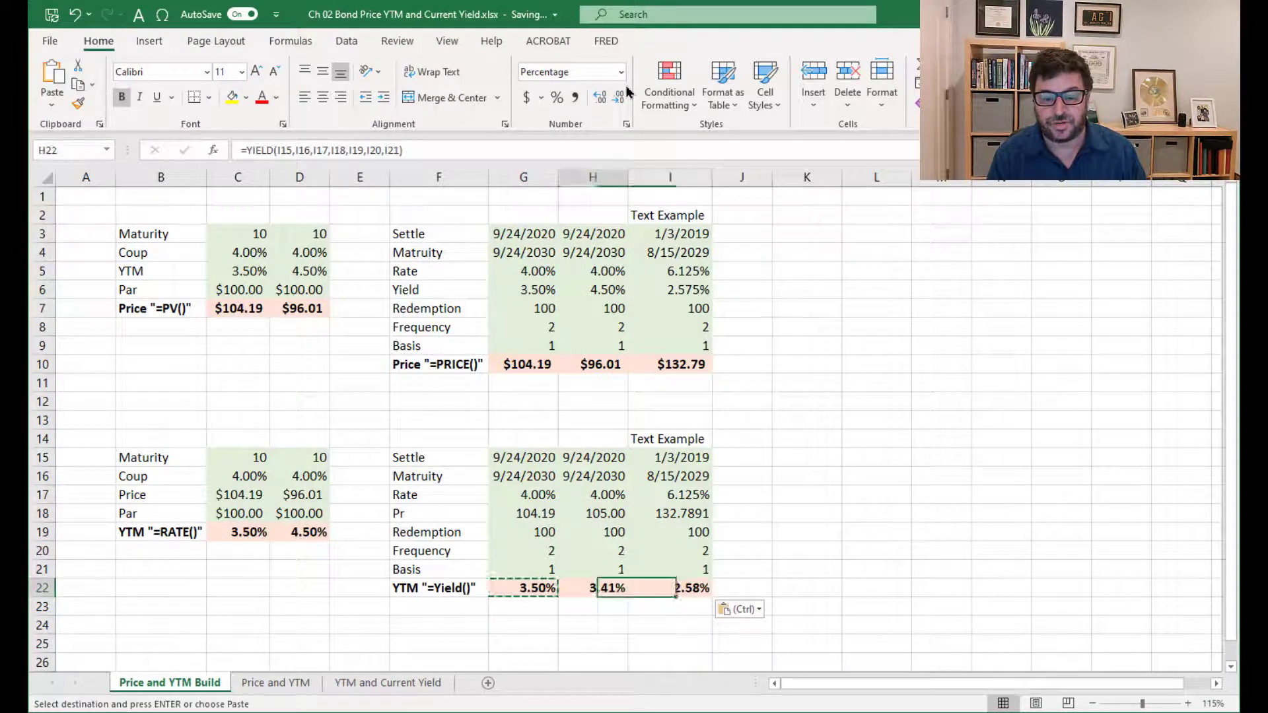
key("Up")
key("Up")
key("Up")
key("Up")
key("Left")
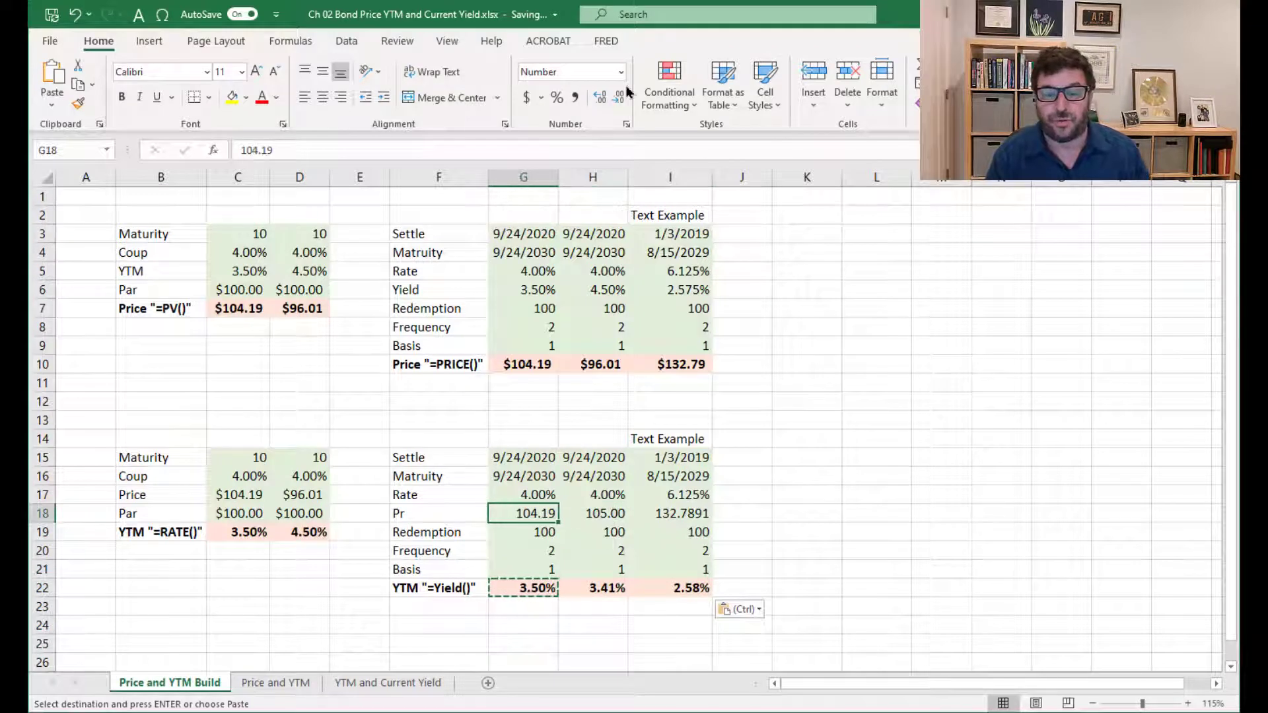
key("Right")
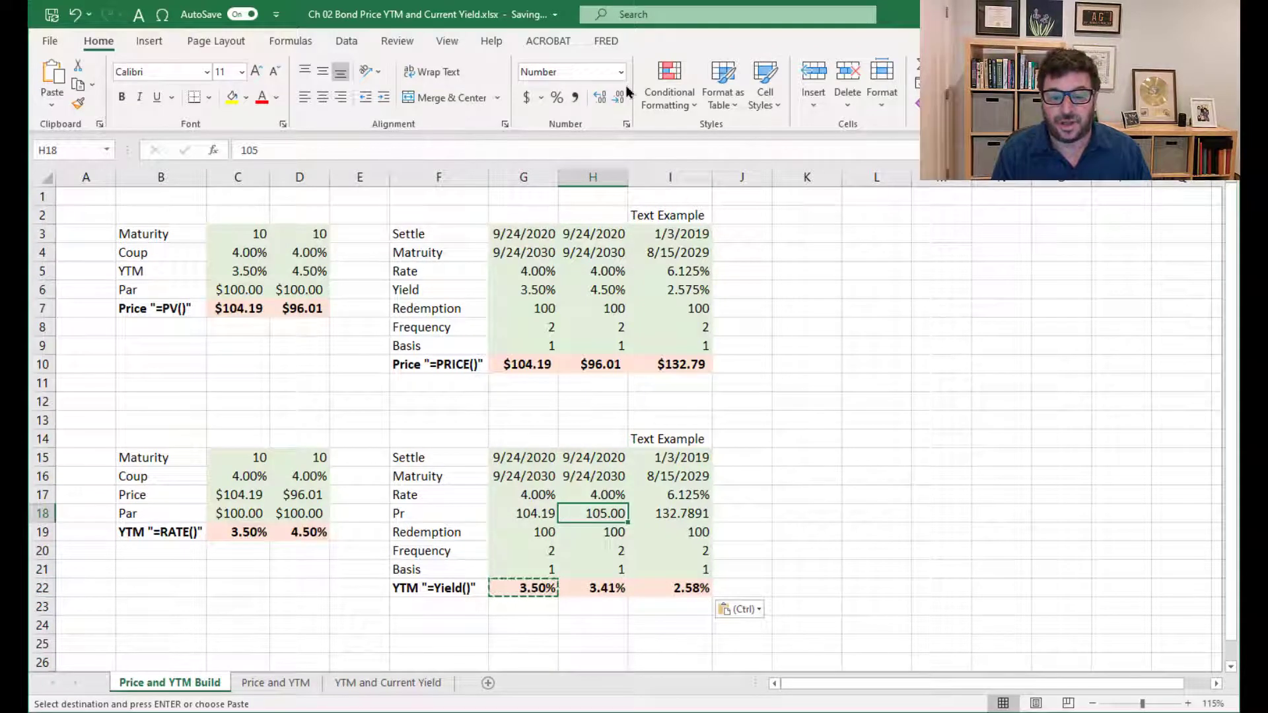
key("Escape")
type("96.0")
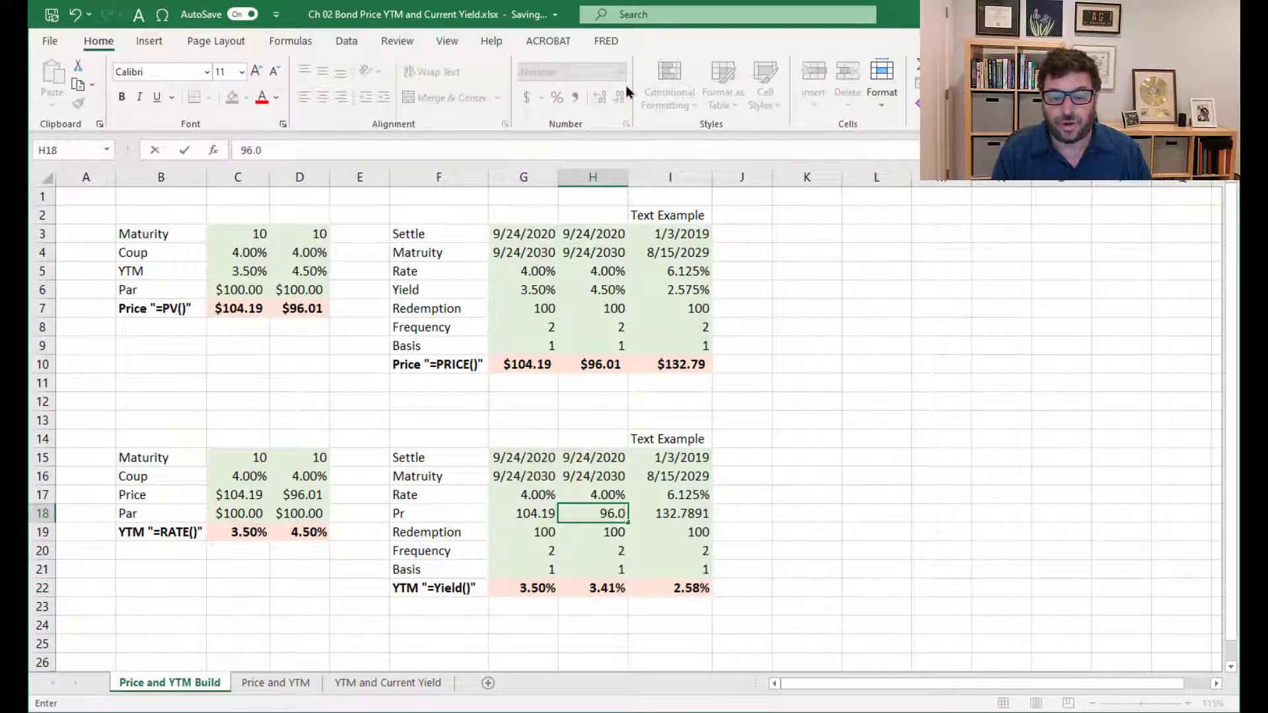
type("1")
key("Return")
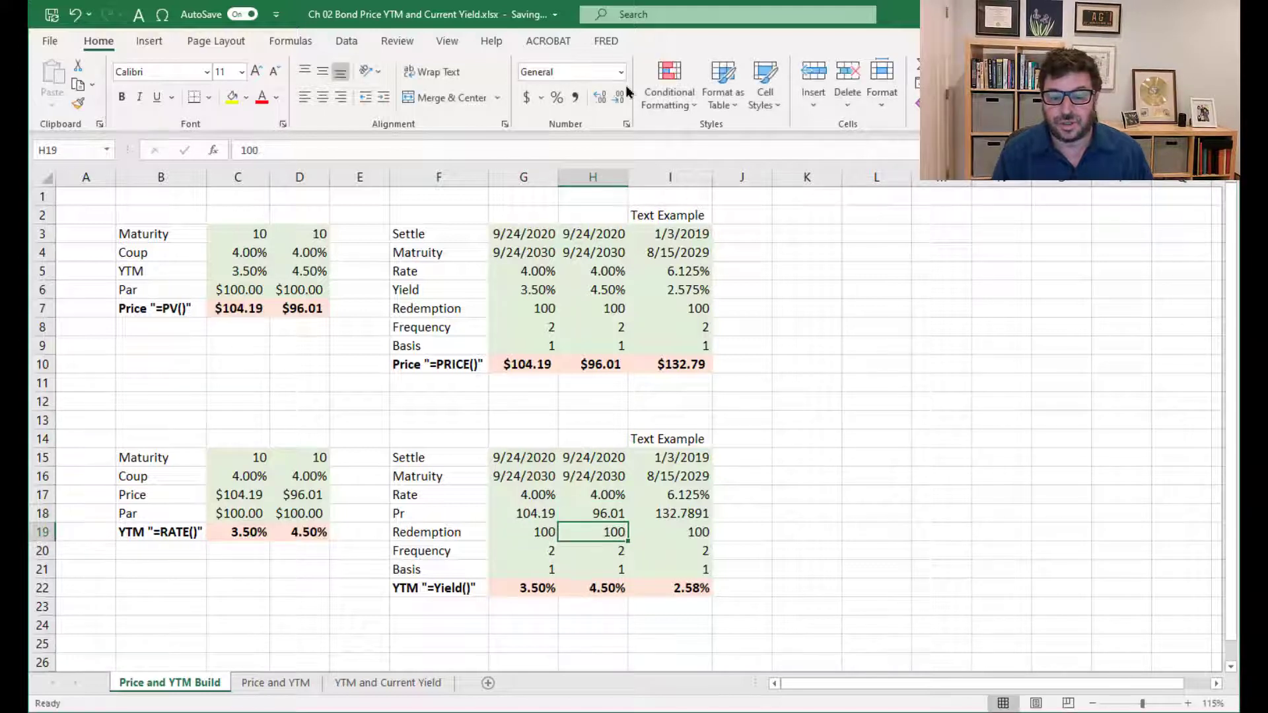
Format the text example's YTM in I22 with three decimal places
key("Down")
key("Down")
key("Down")
key("Right")
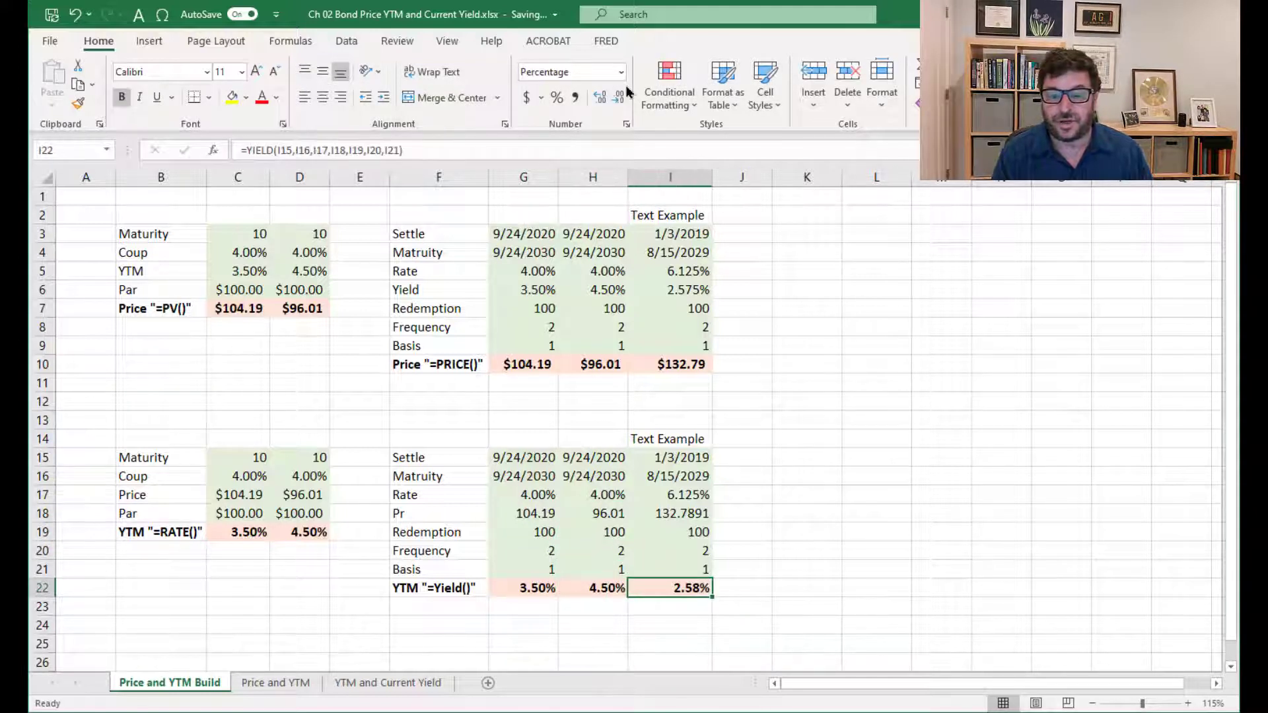
left_click(599, 97)
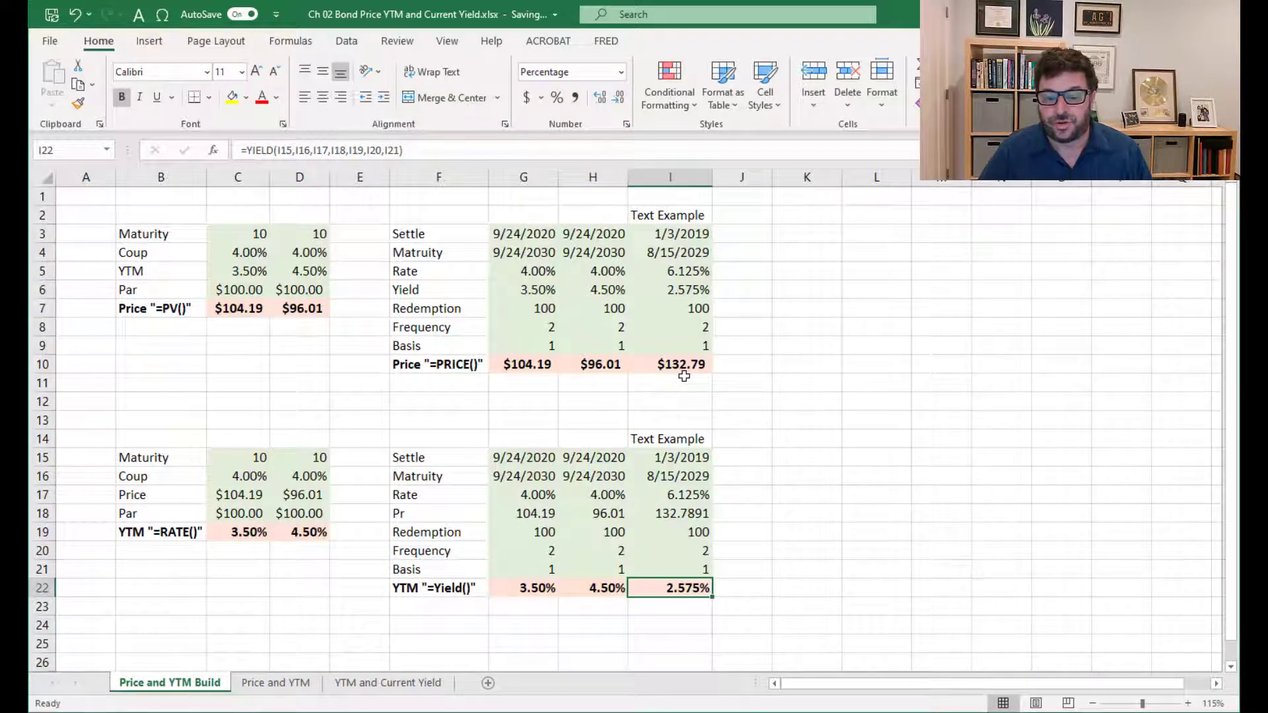
Reduce the displayed Pr of the text example in I18 to two decimal places
left_click(675, 514)
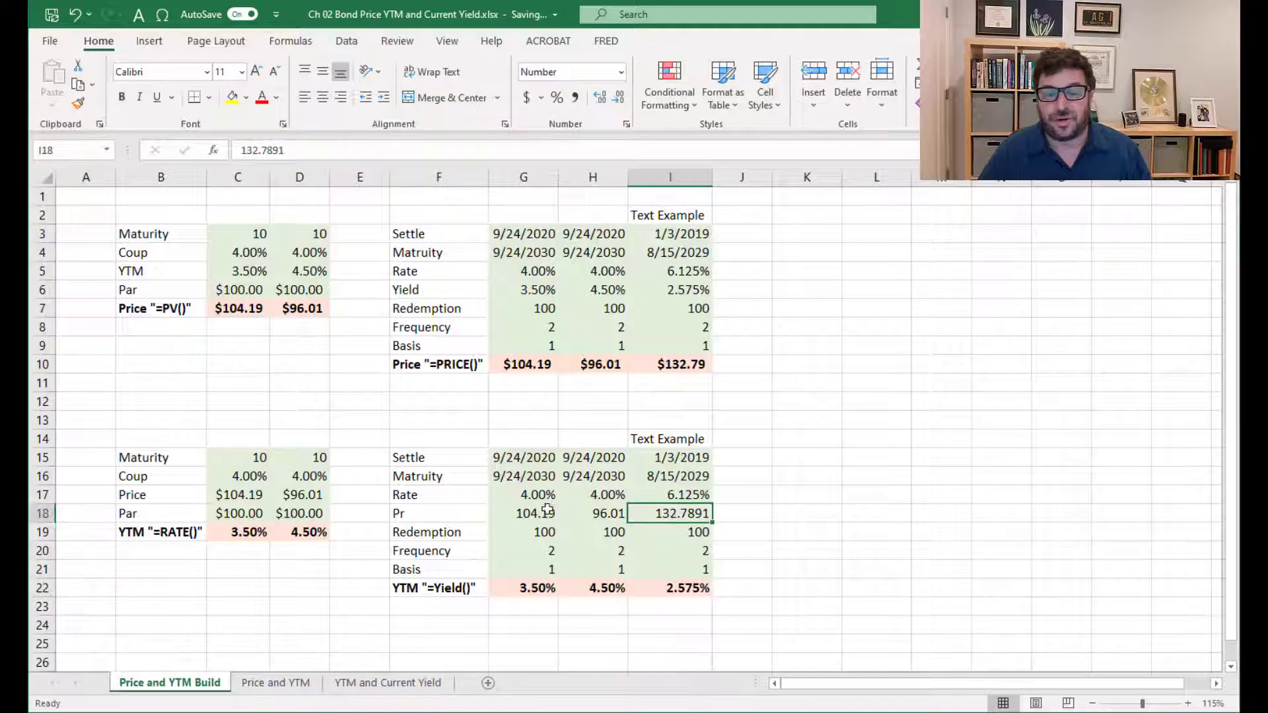
left_click(618, 97)
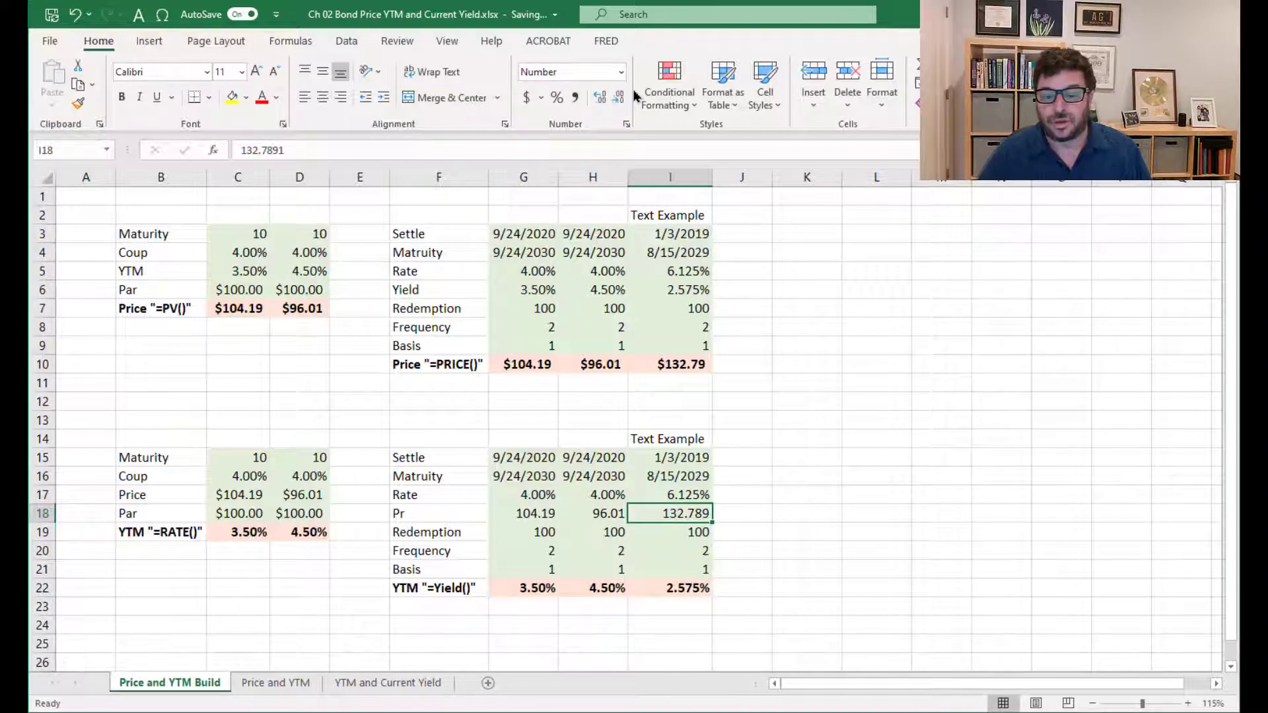
left_click(618, 98)
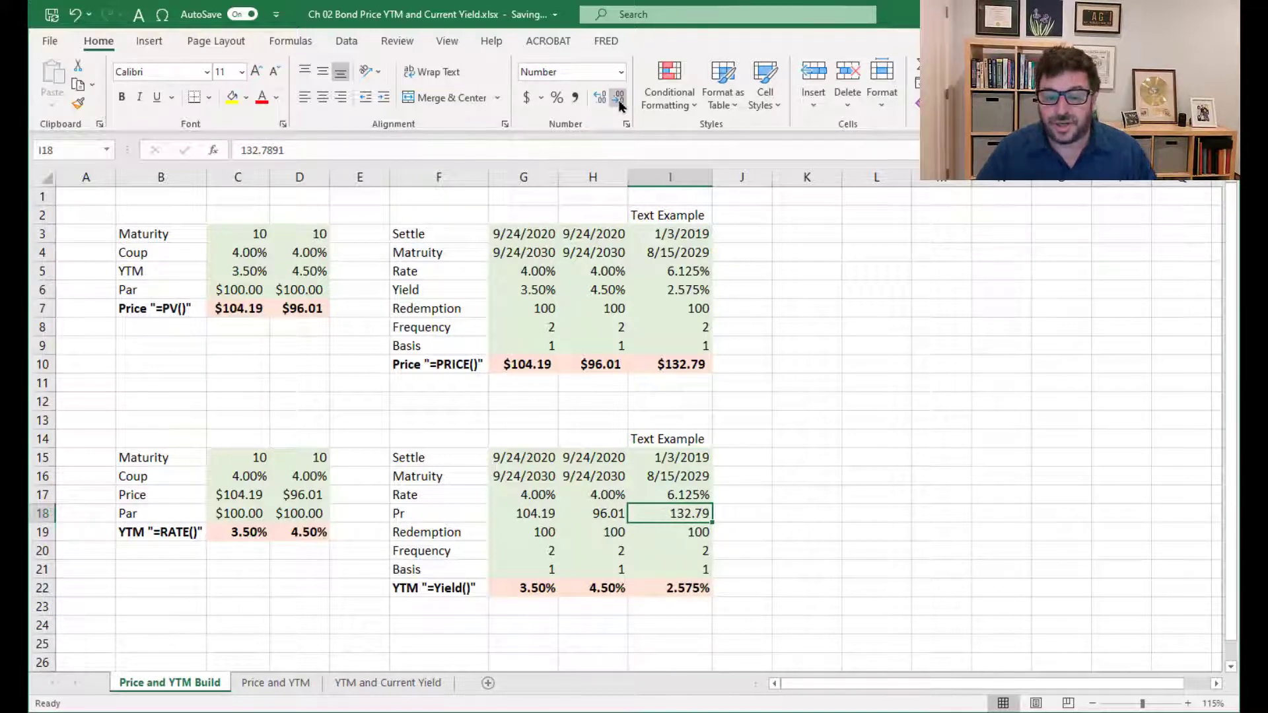